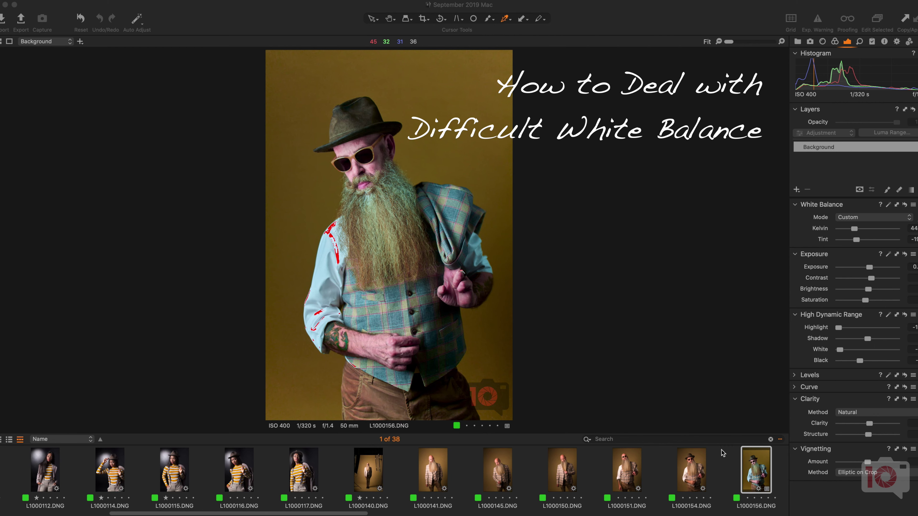
Browse the series from L1000154 to L1000160 and settle on the L1000156 portrait
click(689, 463)
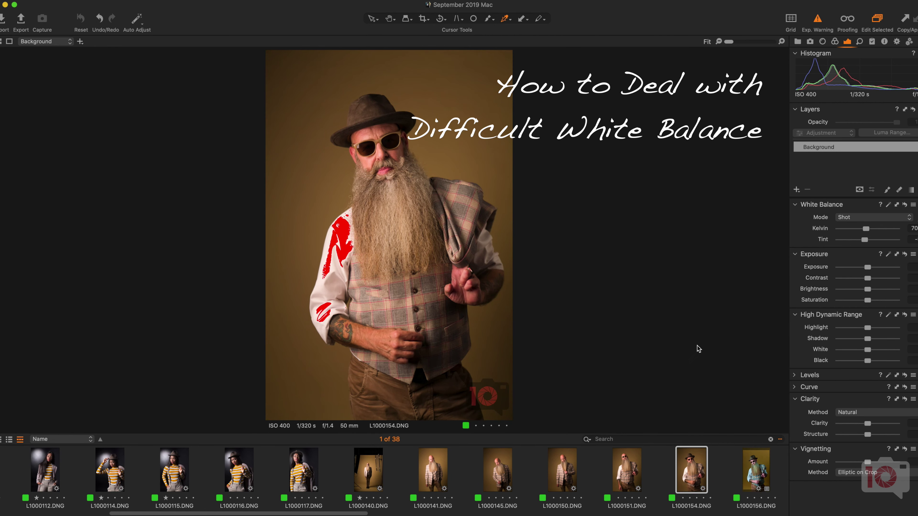
key(Left)
key(Left)
key(Left)
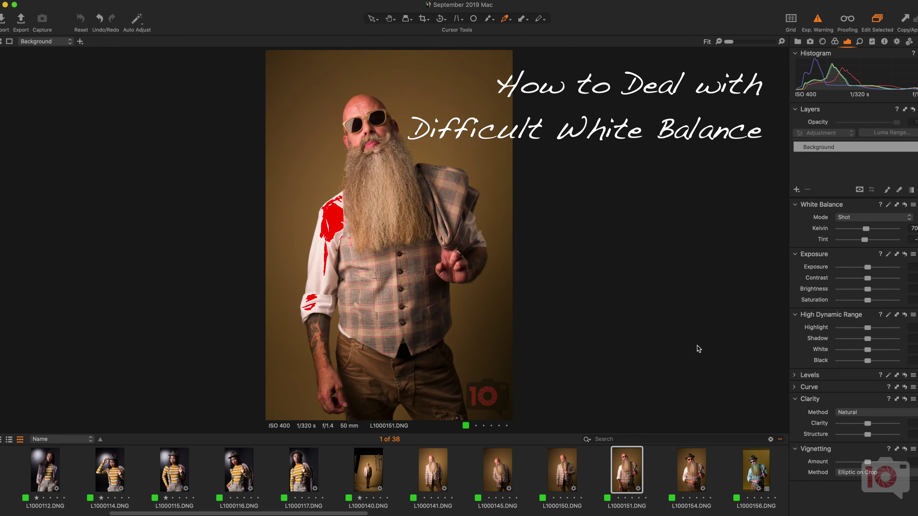
key(Left)
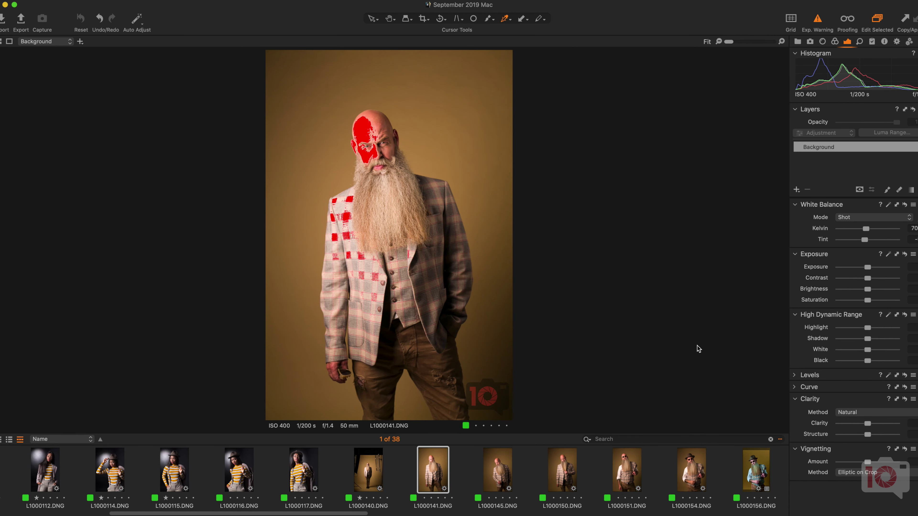
key(Left)
key(Right)
key(Right)
key(Right)
key(Right)
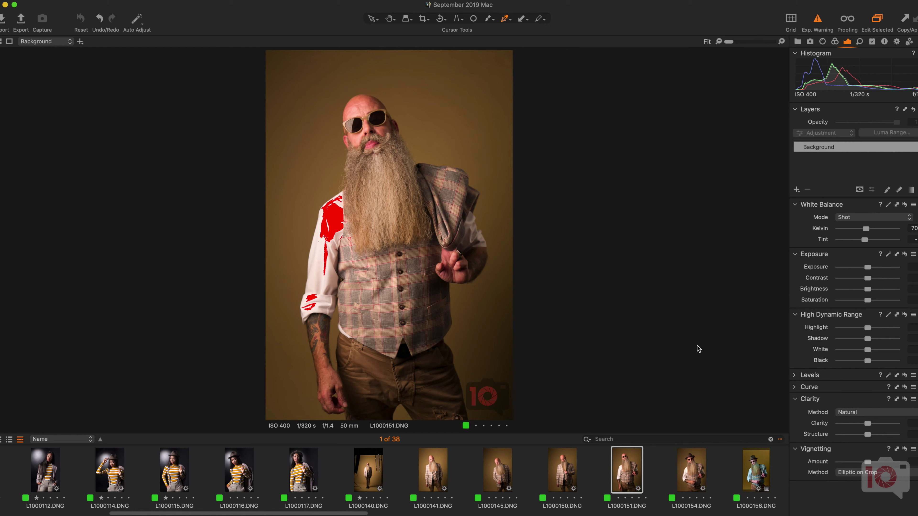
key(Right)
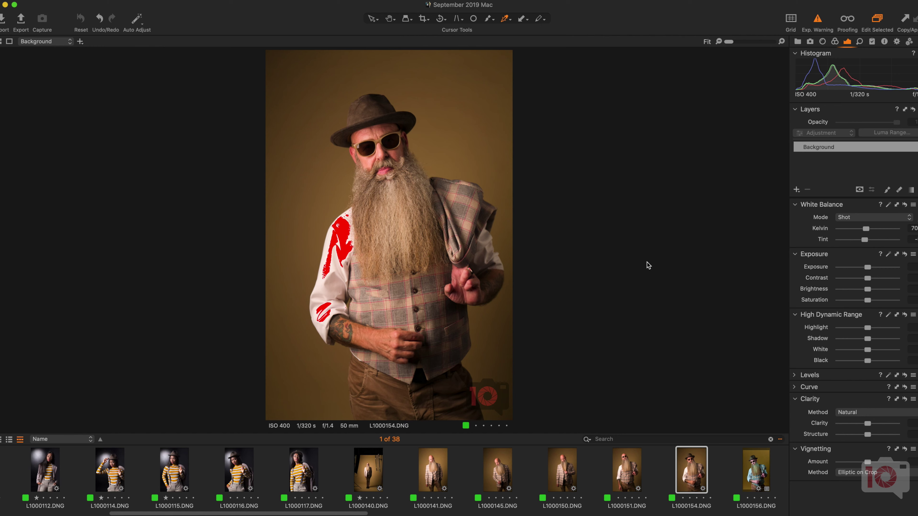
key(Right)
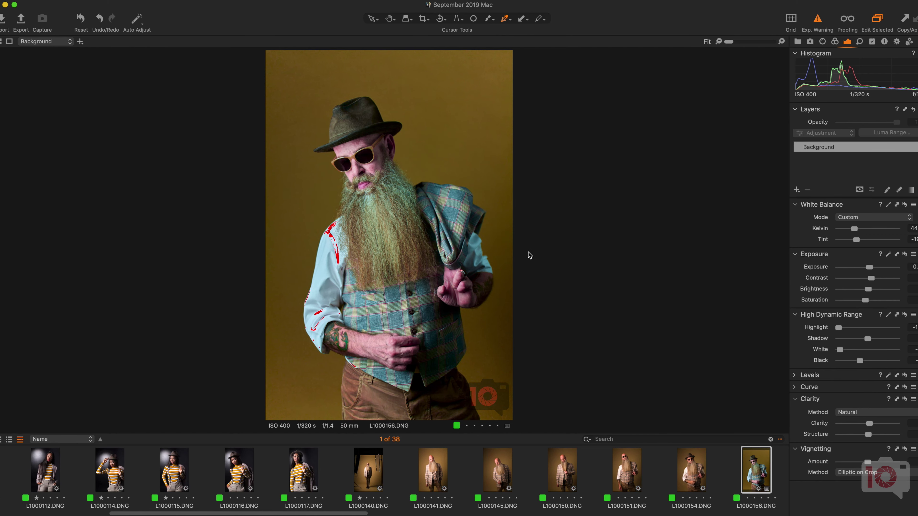
key(Right)
key(Left)
key(Right)
key(Left)
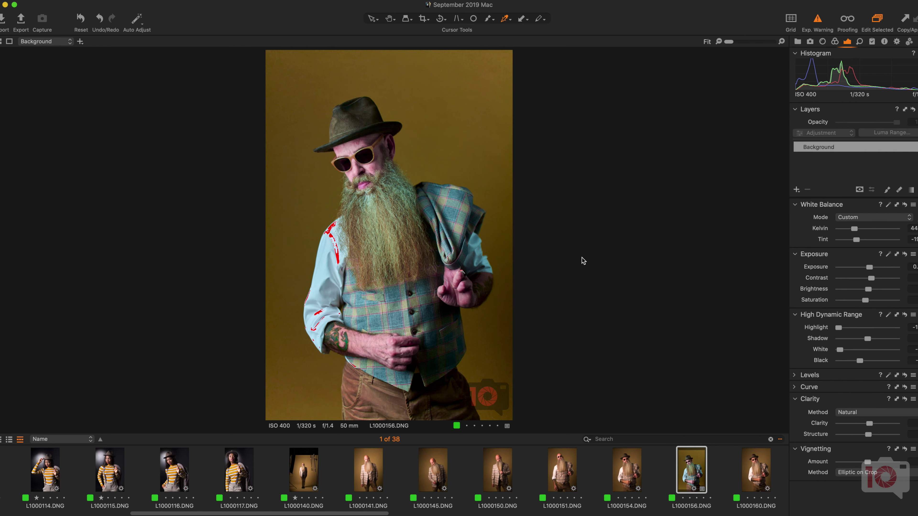
key(Left)
key(Right)
key(Right)
key(Left)
Reset all adjustments on L1000156 and bring up the Lens correction tools
click(149, 1)
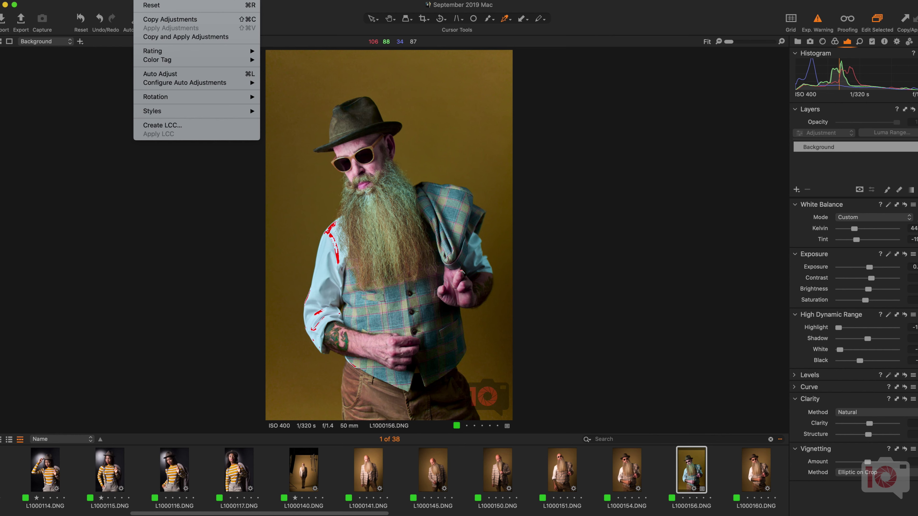
click(166, 8)
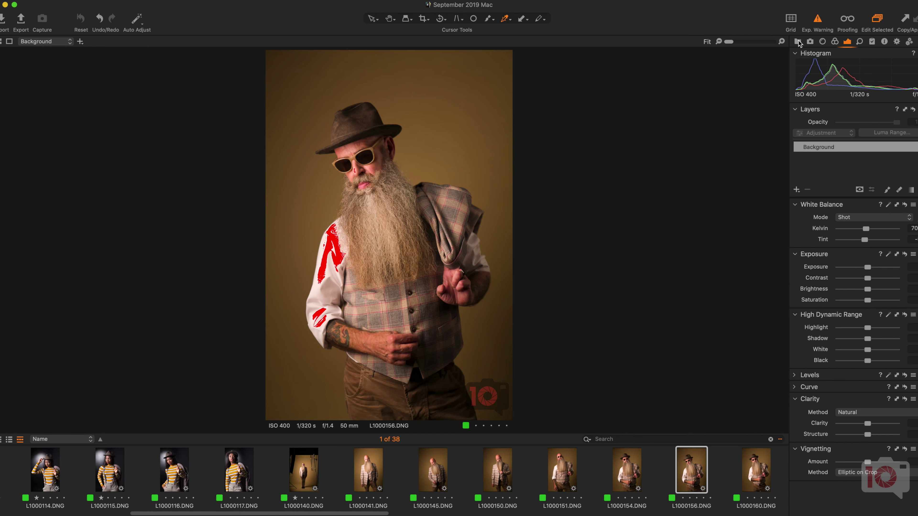
click(799, 41)
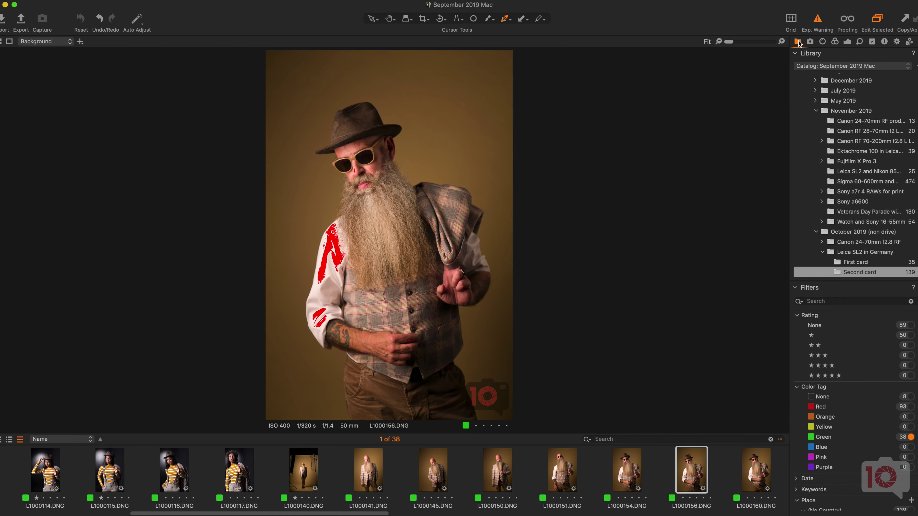
click(811, 42)
click(826, 42)
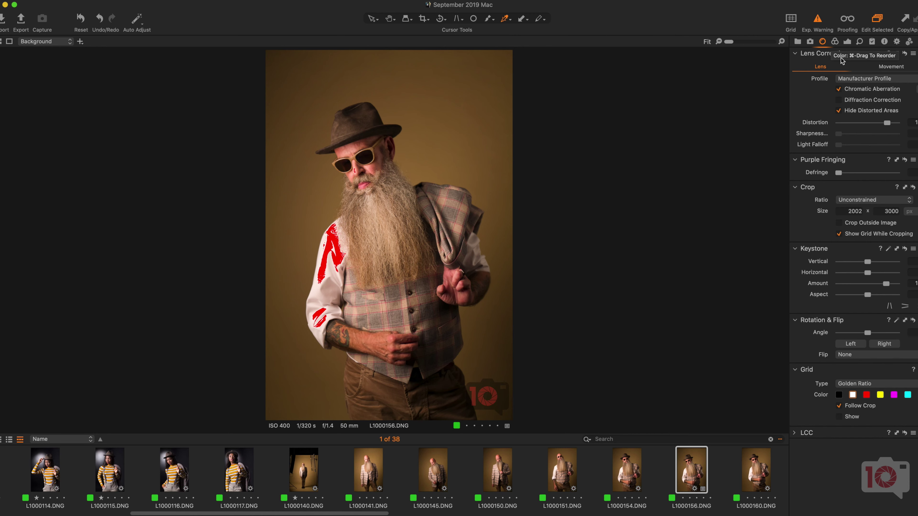
Switch the lens correction profile to Generic with diffraction correction enabled
click(864, 79)
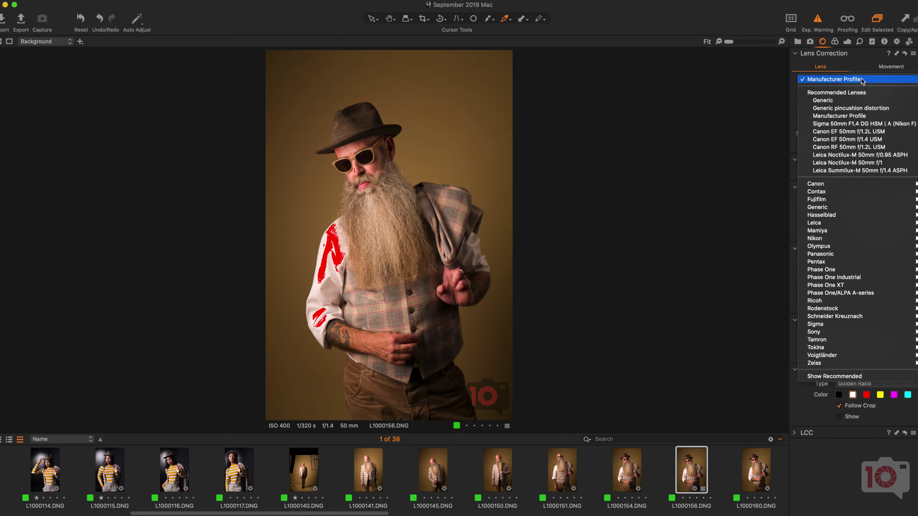
click(861, 101)
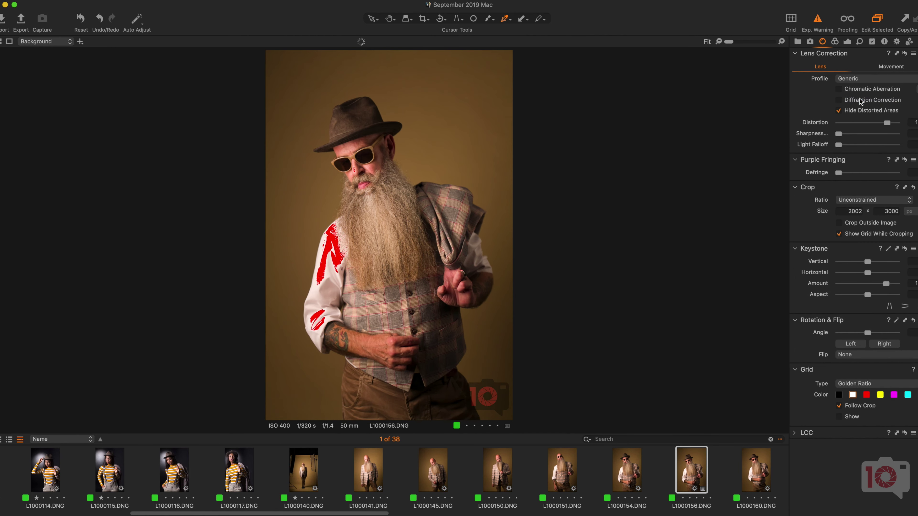
click(860, 102)
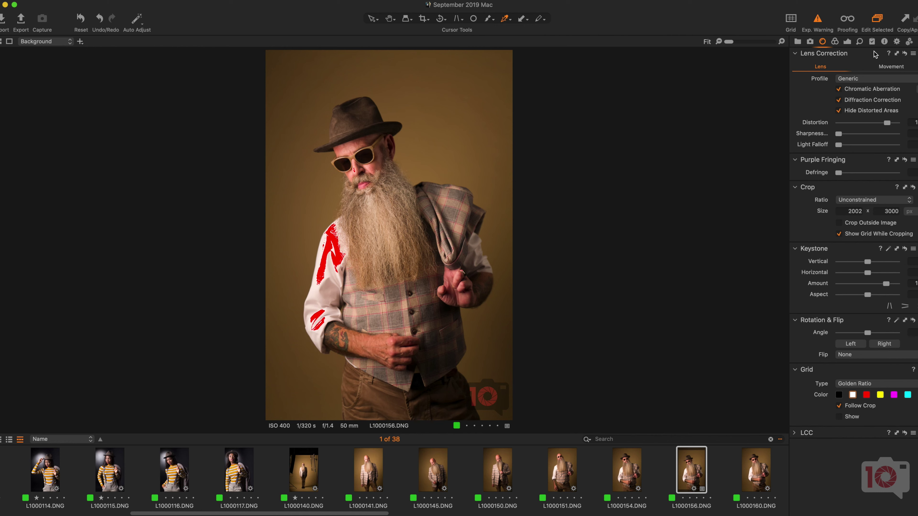
click(847, 42)
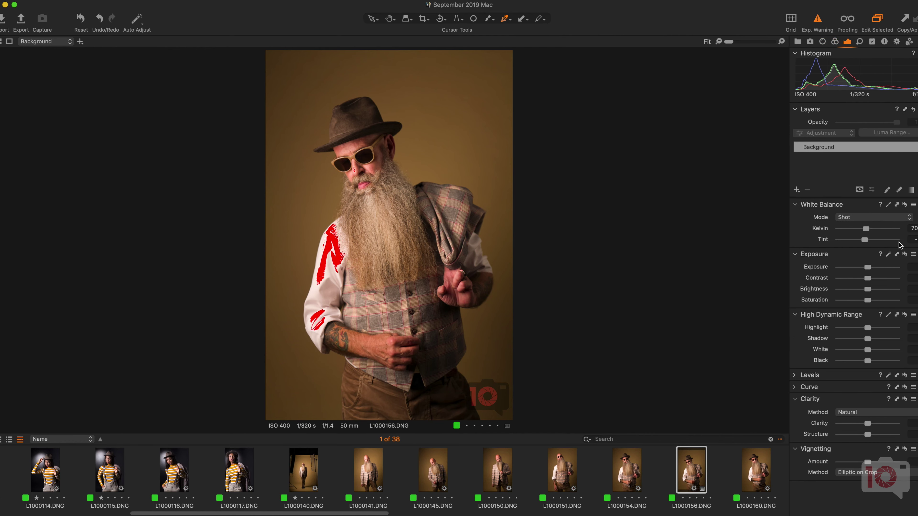
Use Pick Normalize Color to sample spots on the hat, jacket and hat brim
click(511, 21)
click(511, 22)
click(509, 23)
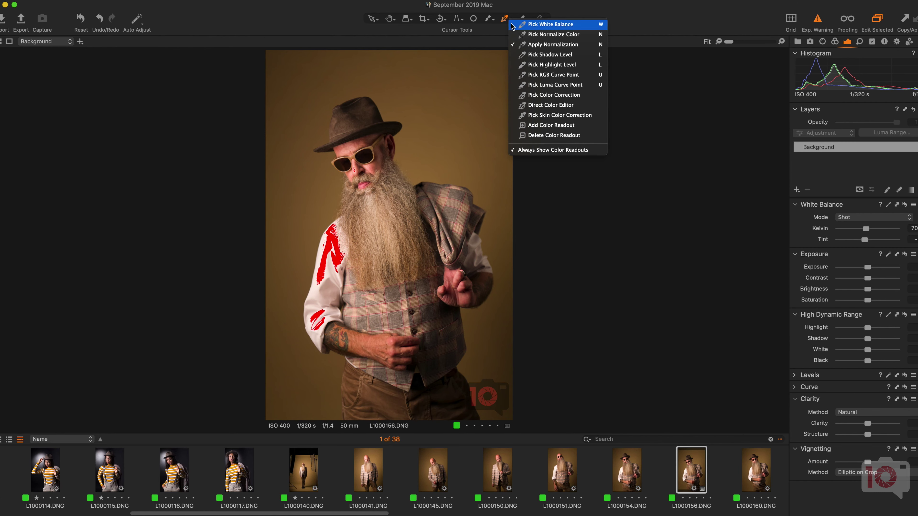
click(517, 34)
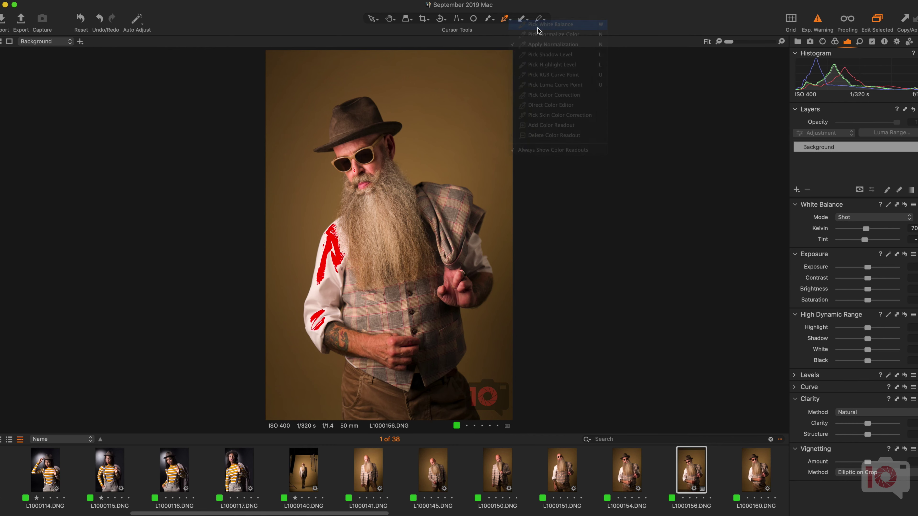
click(385, 153)
click(453, 153)
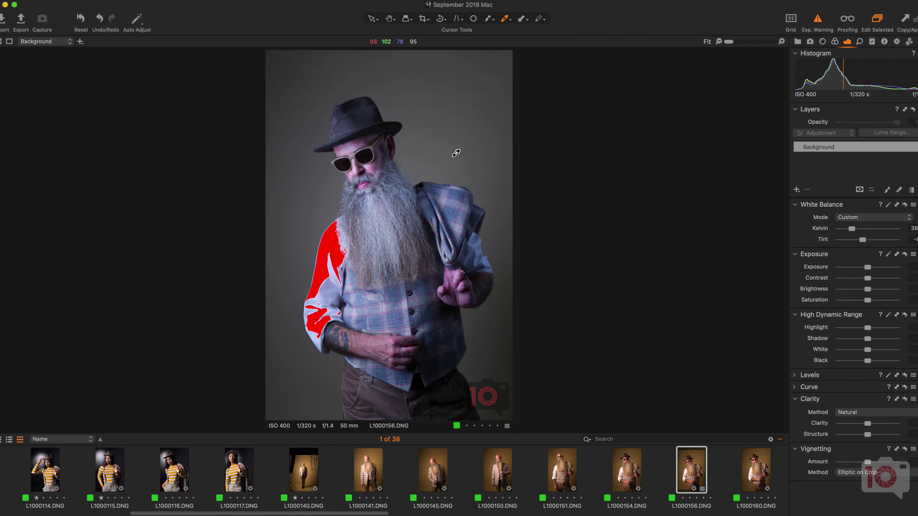
click(459, 204)
click(487, 239)
click(348, 243)
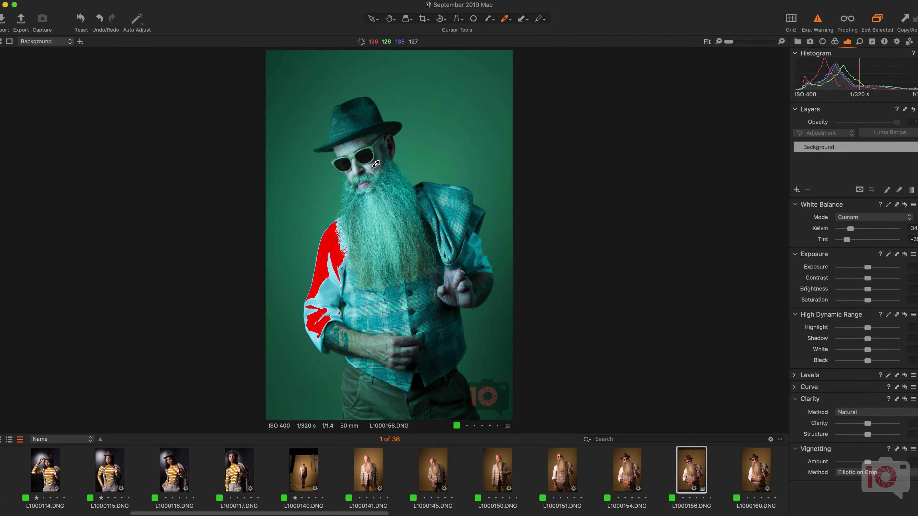
click(350, 148)
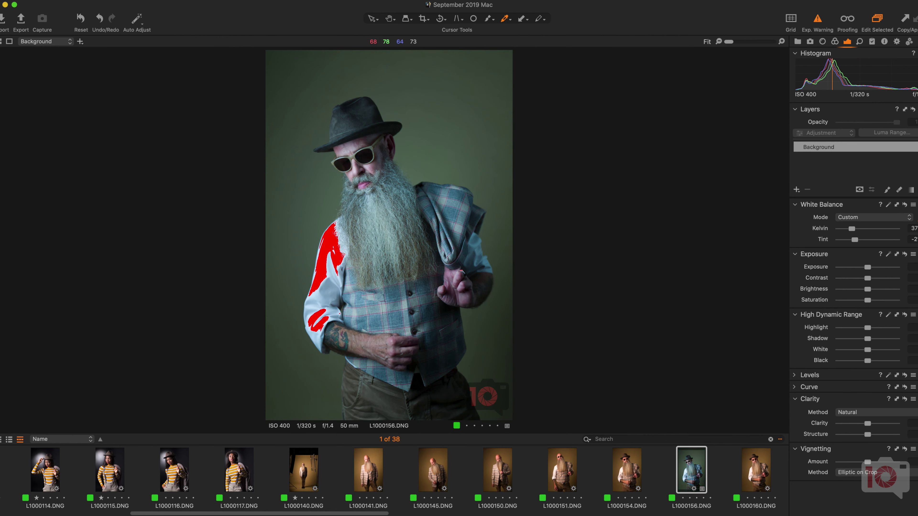
Reset all of the portrait's adjustments via Adjustments > Reset
click(217, 0)
mouse_move(148, 1)
click(177, 5)
Turn on diffraction correction and keep the Manufacturer Profile lens profile
click(823, 42)
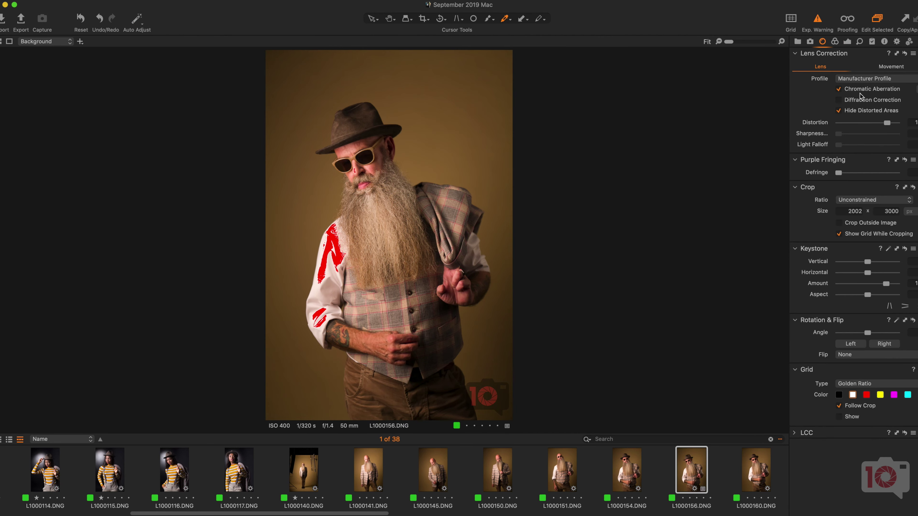
click(856, 103)
click(863, 79)
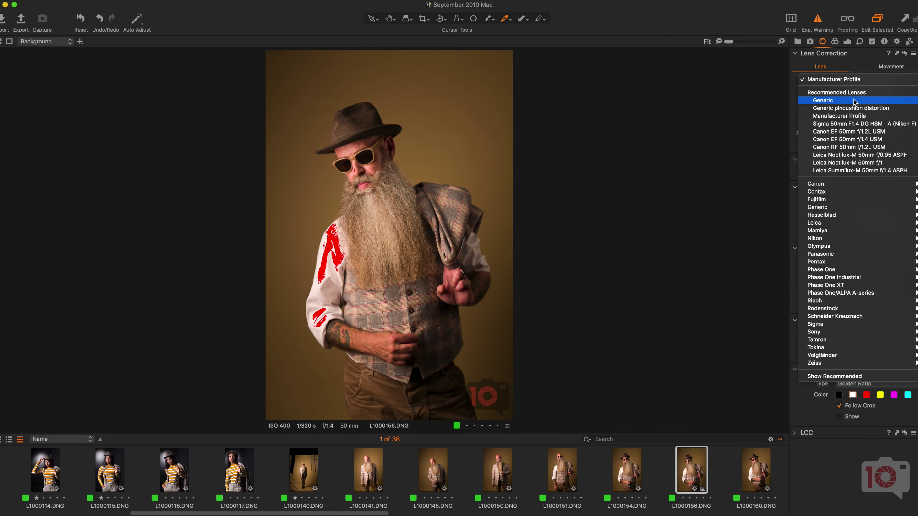
click(874, 76)
click(860, 42)
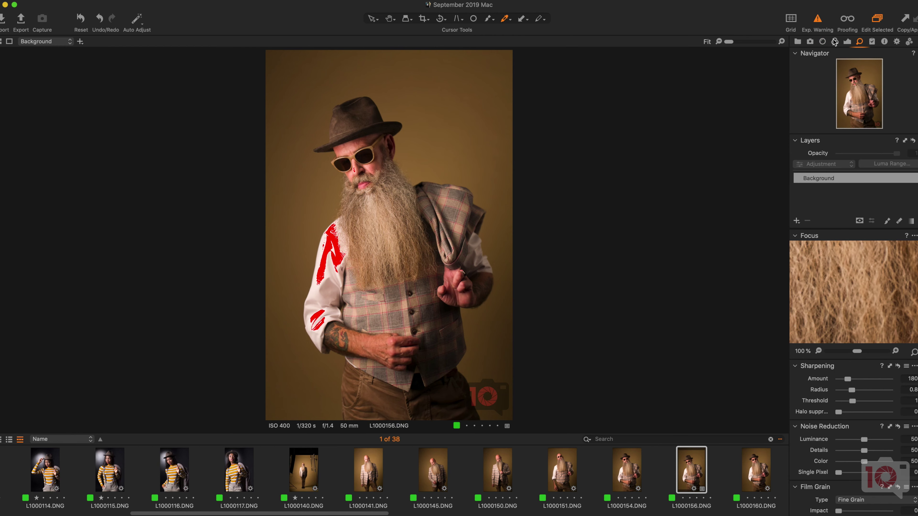
Apply Normalization from a point on the man's forehead to neutralise the orange cast
click(507, 19)
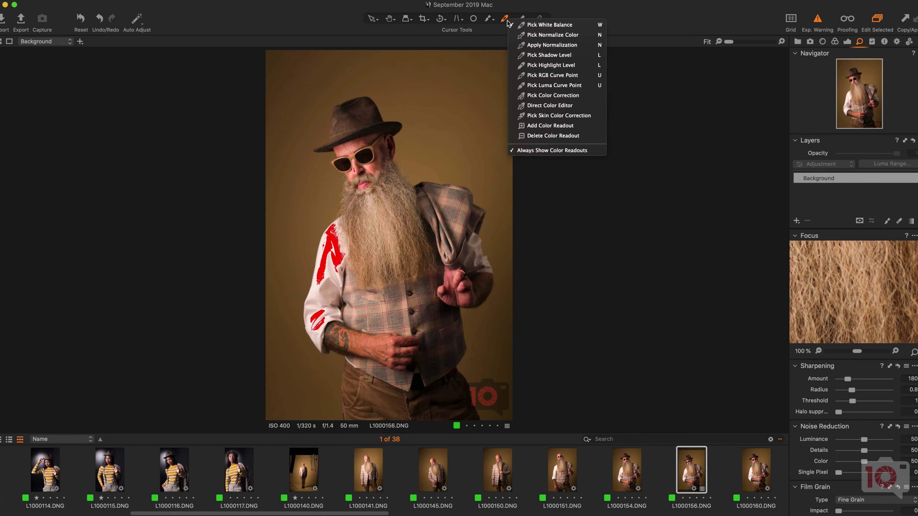
click(518, 50)
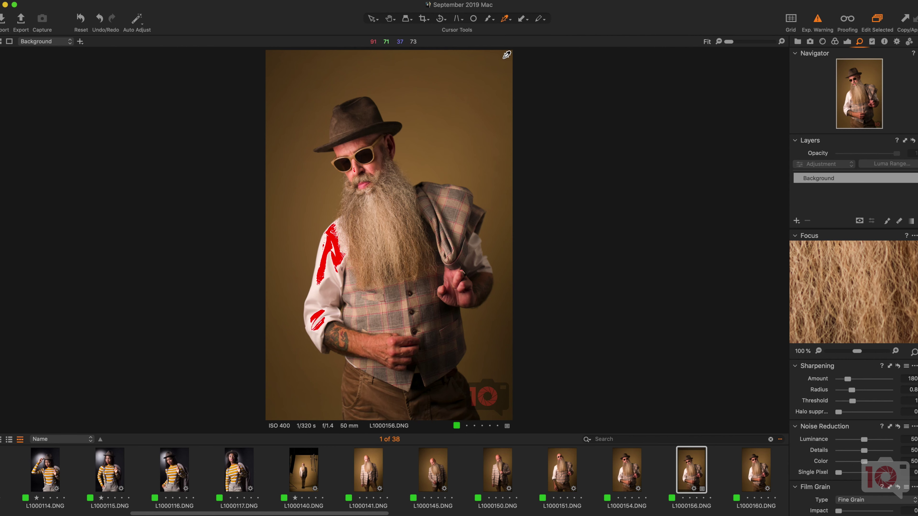
click(352, 147)
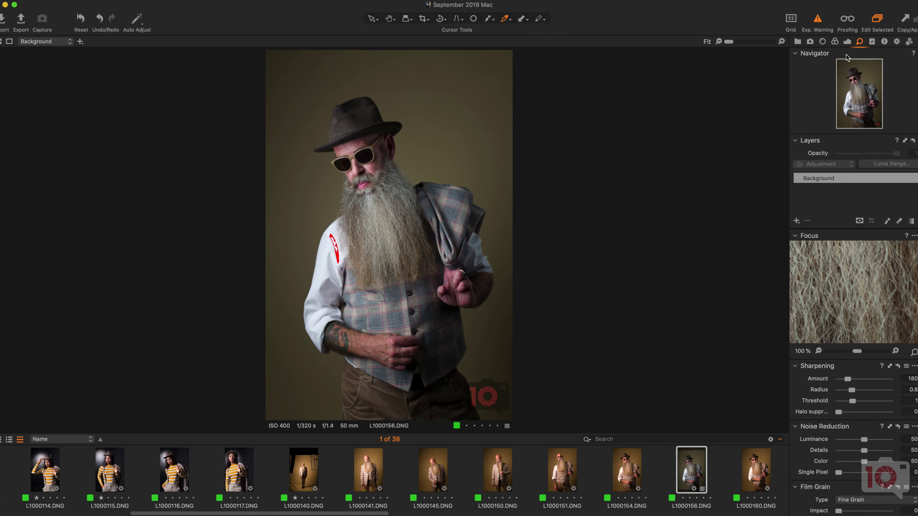
Set the Base Characteristics curve from DNG Standard to Film Standard
click(847, 41)
click(835, 41)
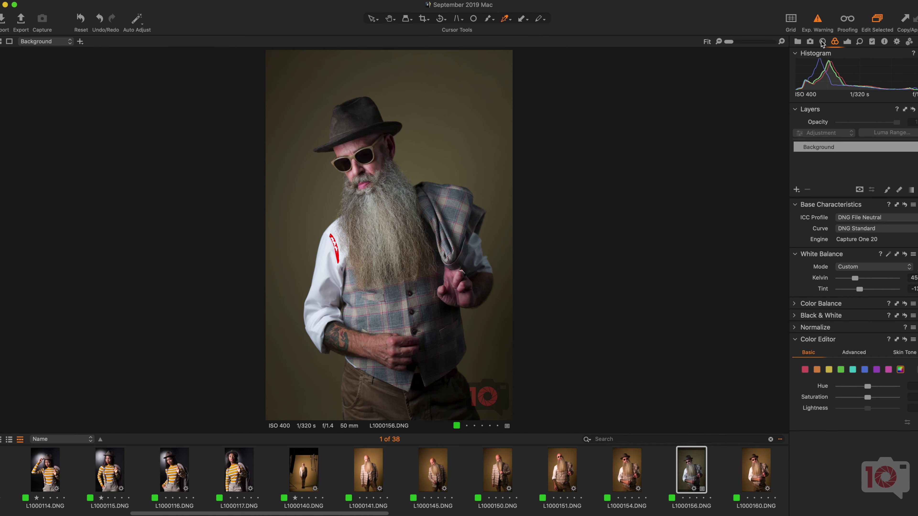
click(823, 41)
click(835, 41)
click(854, 230)
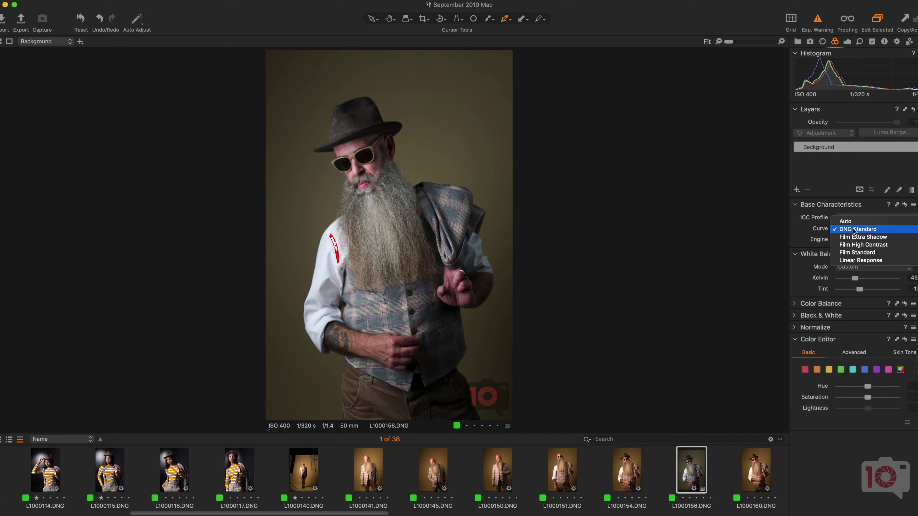
click(861, 257)
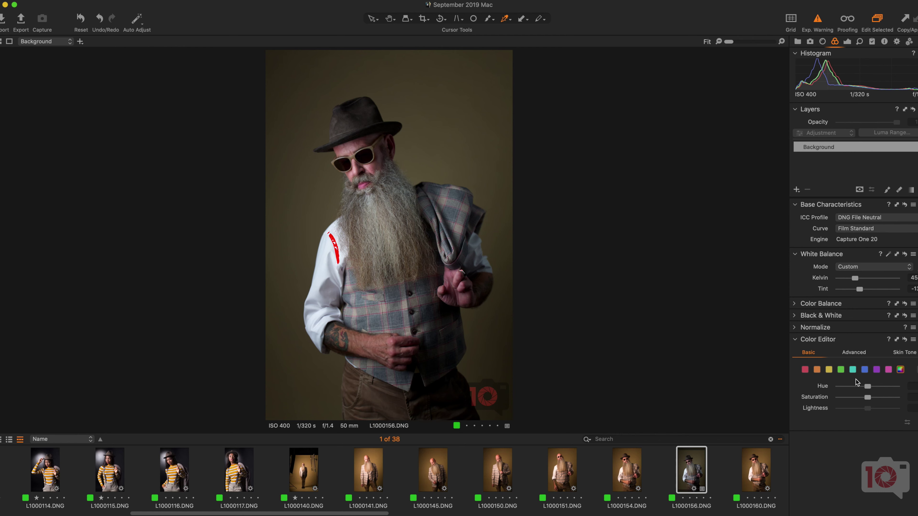
Shift the cyan hue to 26 and drop cyan saturation to minimum
click(878, 371)
click(855, 370)
drag(869, 390, 876, 394)
click(895, 388)
drag(869, 398, 897, 397)
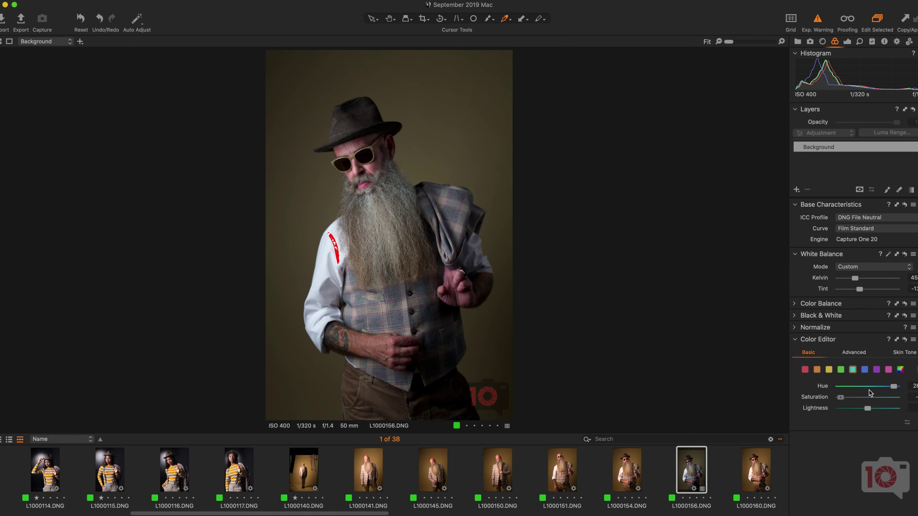
Push the blues' saturation close to maximum in the Color Editor
click(864, 369)
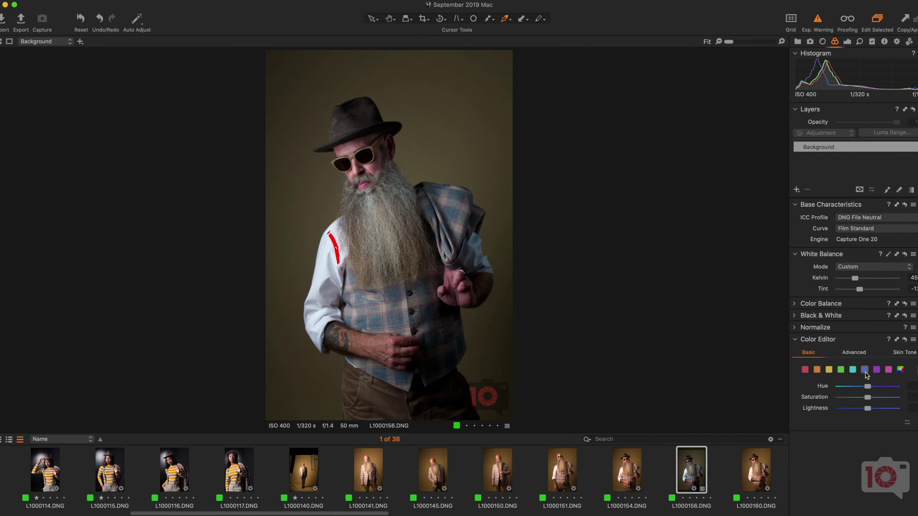
mouse_move(868, 398)
mouse_down()
mouse_move(896, 397)
mouse_move(881, 401)
mouse_move(897, 386)
mouse_move(848, 388)
mouse_move(876, 389)
mouse_up()
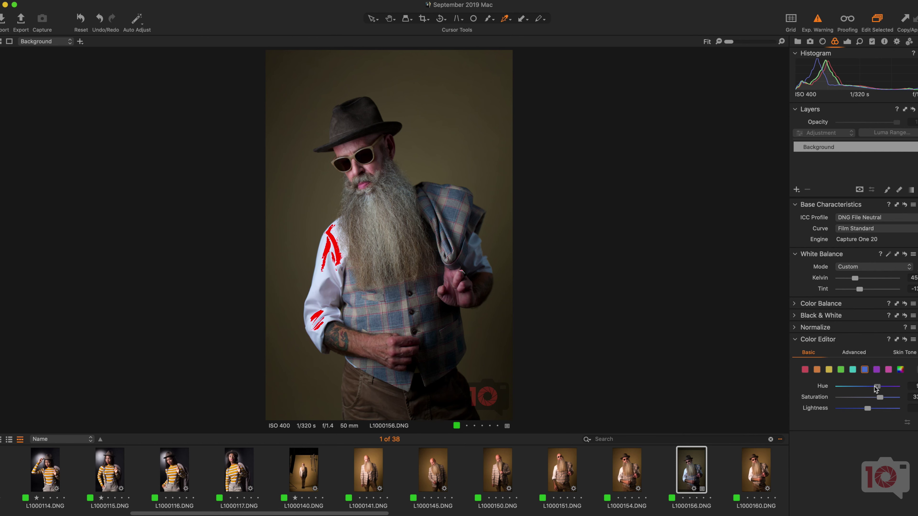
click(830, 371)
Drag the yellow Hue slider right so the olive background turns green
drag(868, 387, 911, 412)
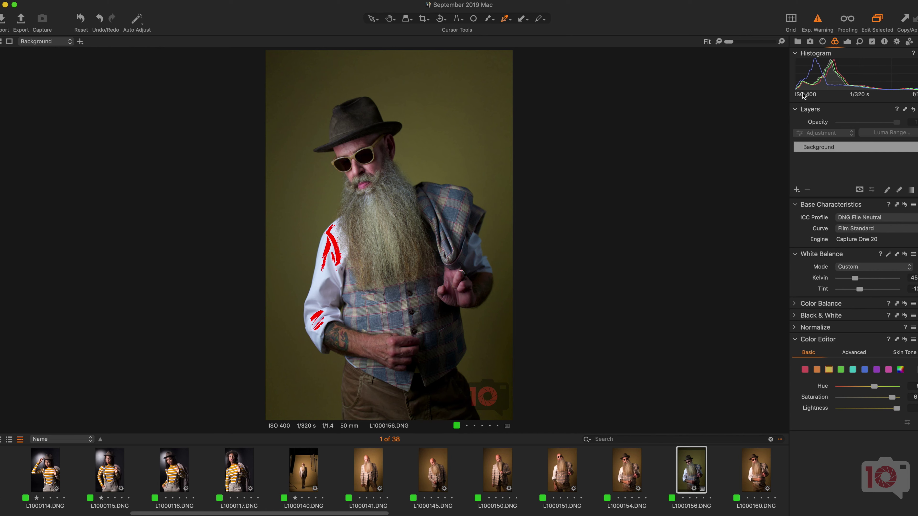
click(823, 41)
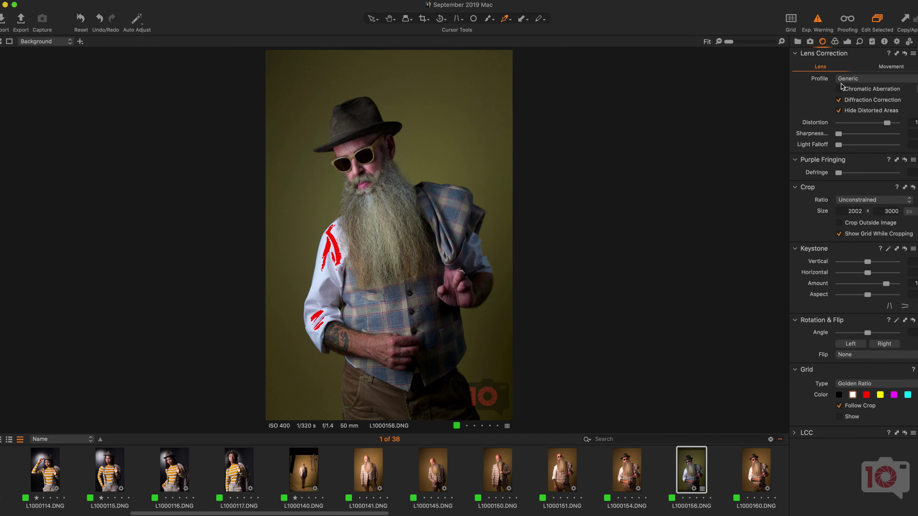
Raise Light Falloff correction to brighten the portrait's darkened corners
drag(838, 147, 882, 155)
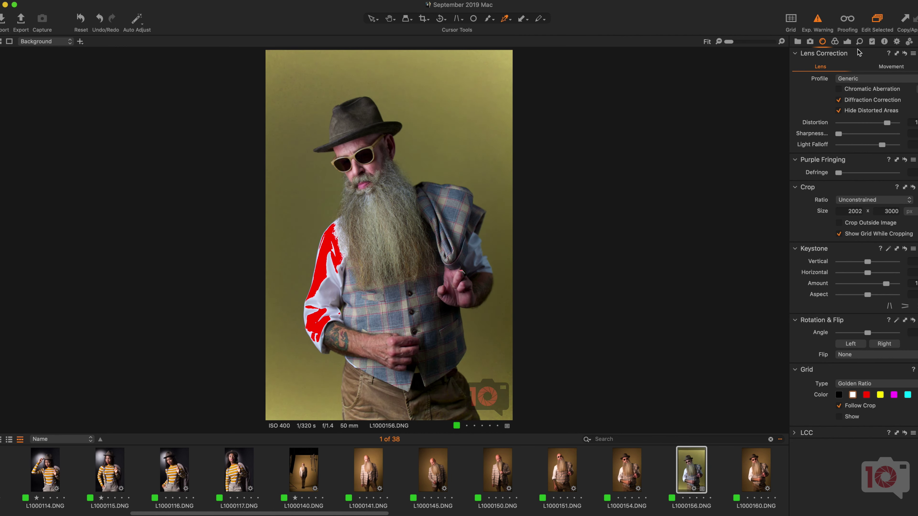
click(835, 41)
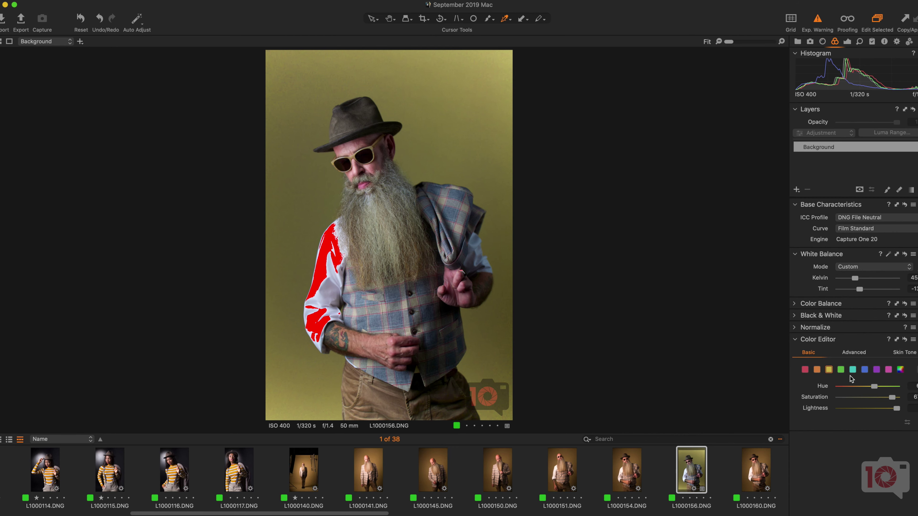
Adjust the red range's saturation and hue, then raise its Lightness to brighten reds
click(808, 371)
mouse_move(867, 398)
mouse_down()
mouse_move(901, 399)
mouse_move(835, 391)
mouse_move(860, 392)
mouse_up()
drag(859, 388, 800, 378)
drag(839, 386, 870, 390)
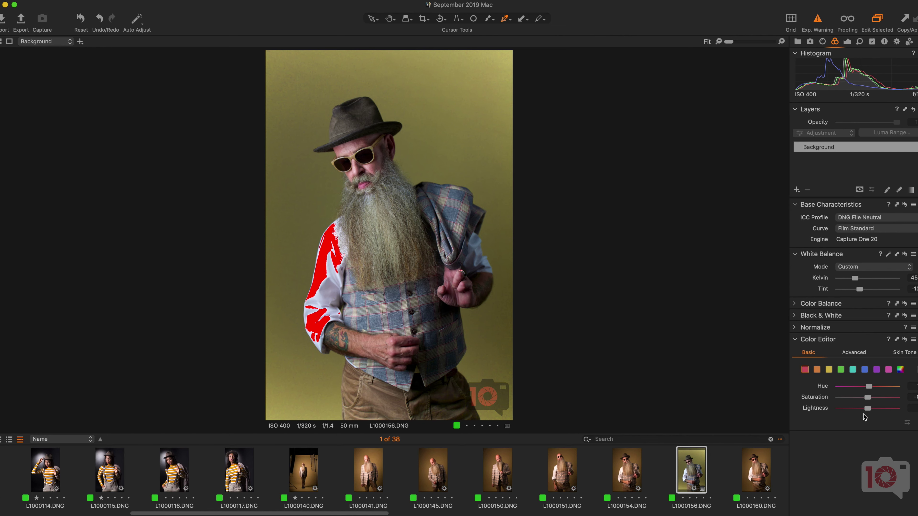
mouse_move(868, 409)
mouse_down()
mouse_move(896, 411)
mouse_move(882, 411)
mouse_up()
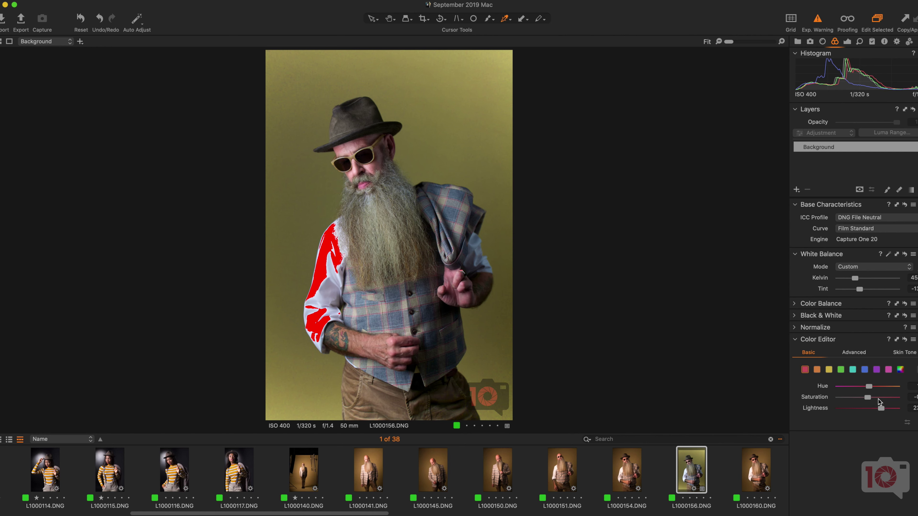
click(847, 42)
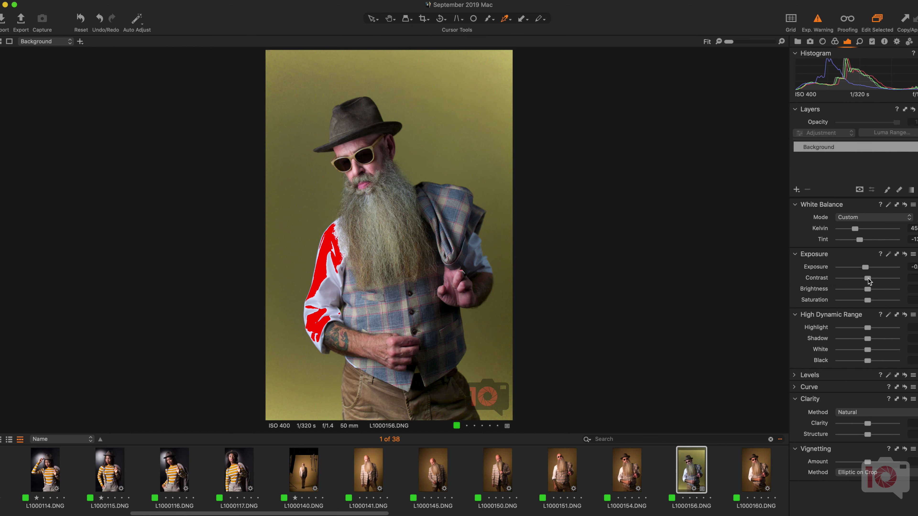
Increase contrast, lower brightness and blacks, lift shadows, recover sleeve highlights, add slight Clarity
drag(868, 281, 880, 281)
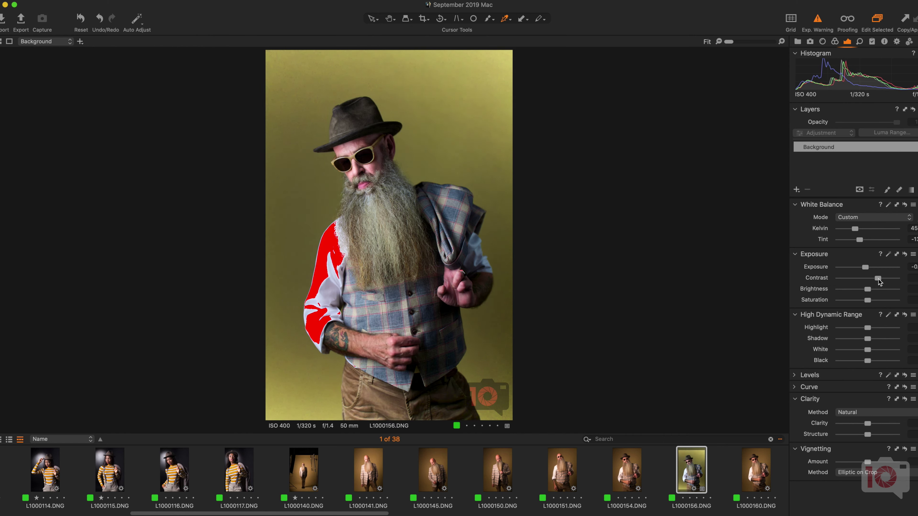
drag(868, 290, 866, 293)
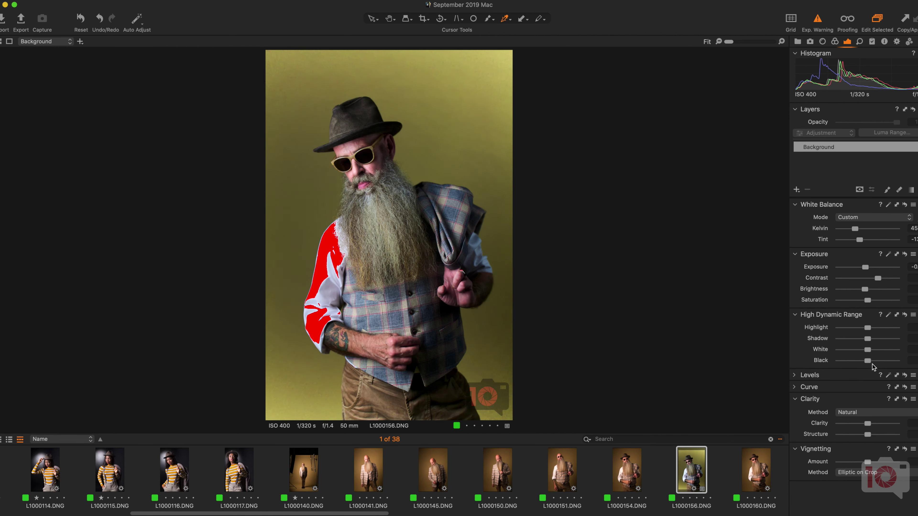
mouse_move(869, 362)
mouse_down()
mouse_move(855, 363)
mouse_move(875, 363)
mouse_up()
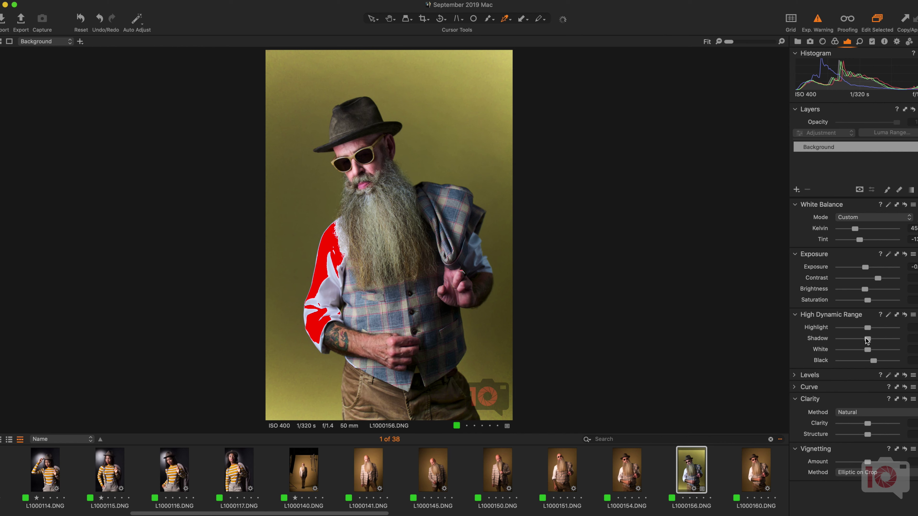
drag(868, 339, 872, 338)
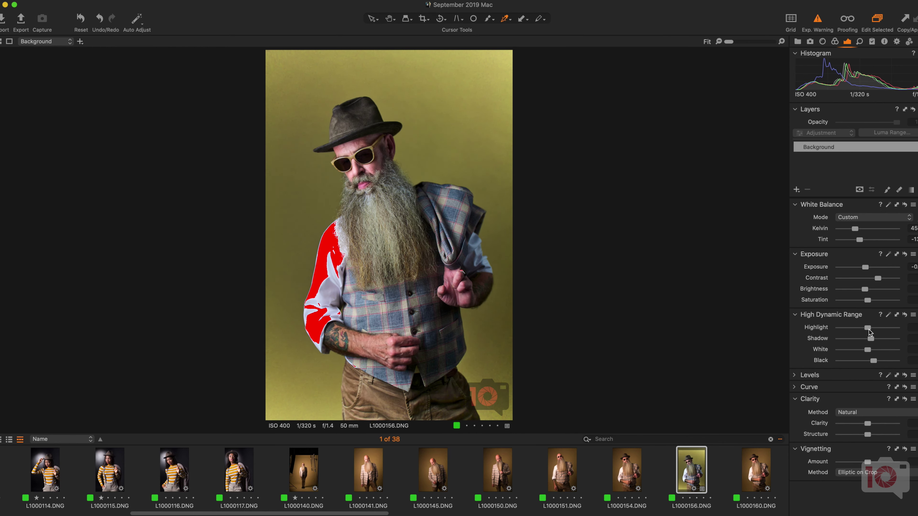
drag(869, 329, 842, 331)
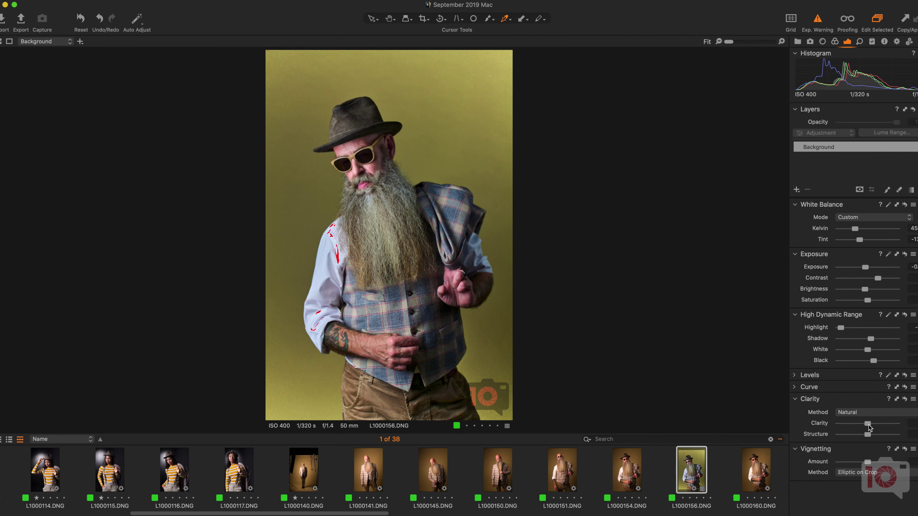
drag(869, 428, 871, 427)
click(869, 415)
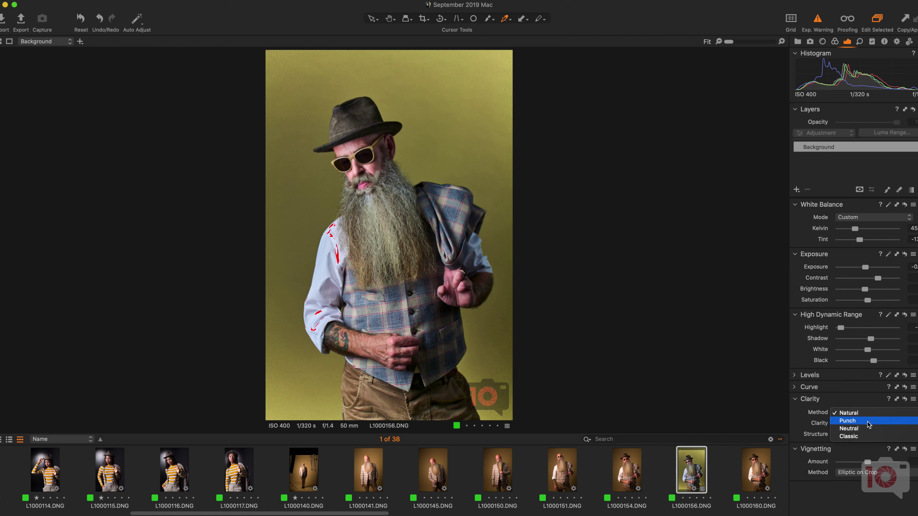
click(869, 436)
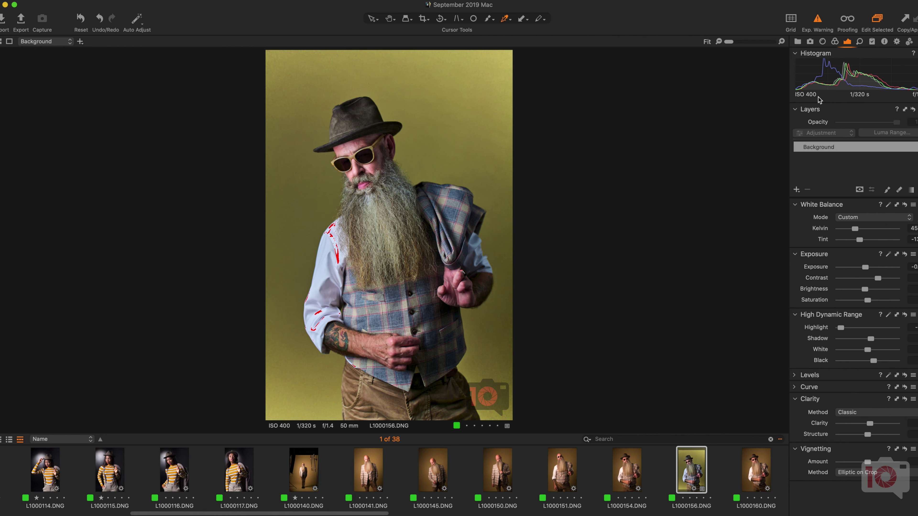
click(835, 42)
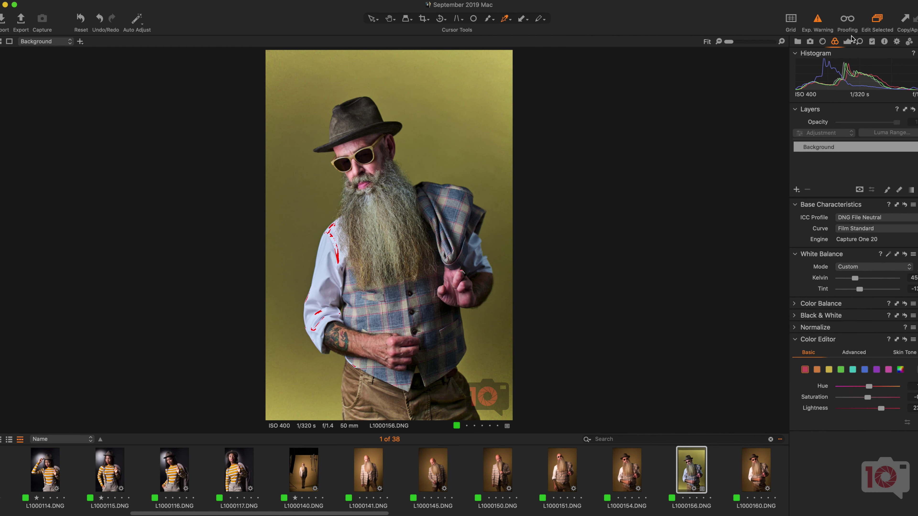
click(847, 41)
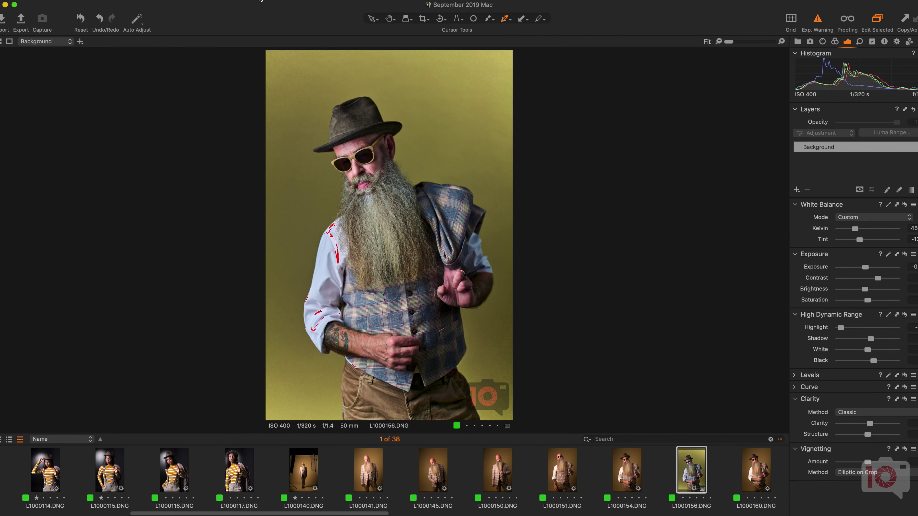
click(162, 0)
click(163, 6)
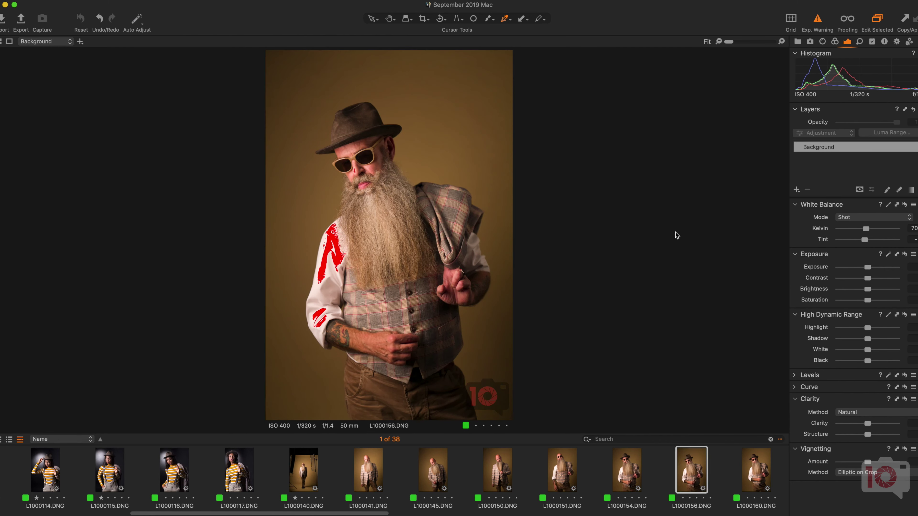
key(super+z)
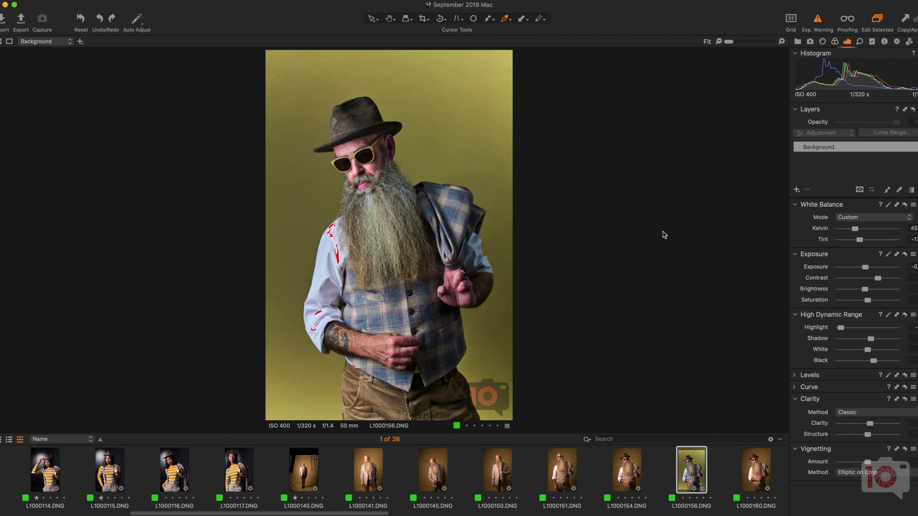
Select shots L1000140, L1000141, L1000145–L1000154, L1000160, L1000161 and L1000163 alongside the edited portrait
click(513, 21)
click(513, 21)
click(374, 21)
shift+click(437, 478)
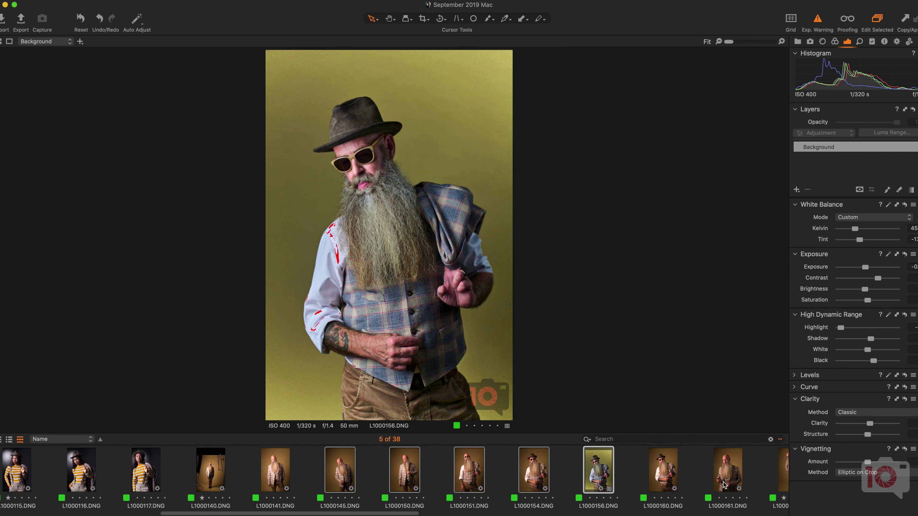
scroll(615, 478, right, 5)
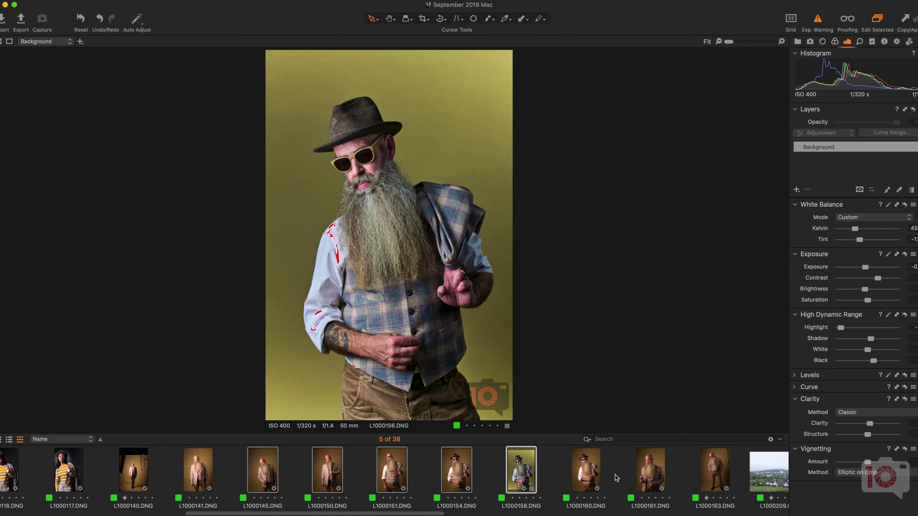
super+click(595, 476)
super+click(659, 472)
super+click(727, 478)
super+click(191, 469)
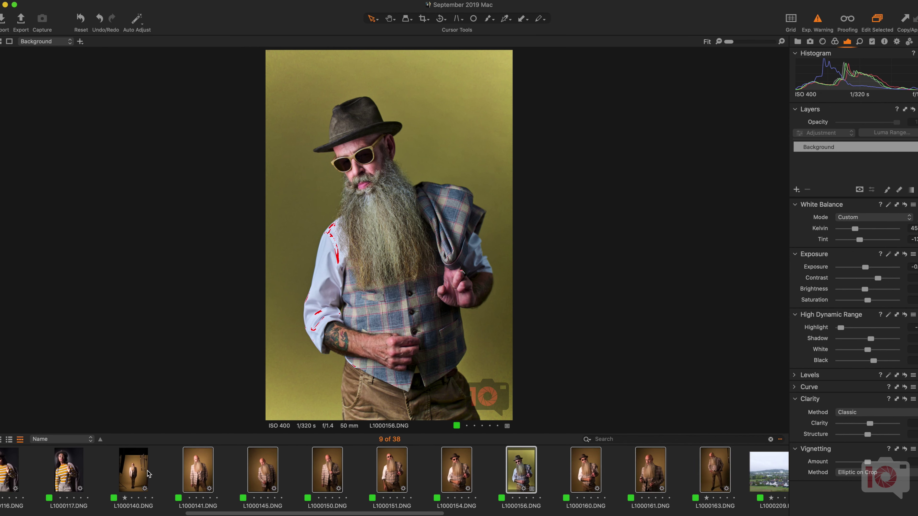
super+click(127, 474)
Copy L1000156's adjustments and apply them to all the selected shots
click(155, 0)
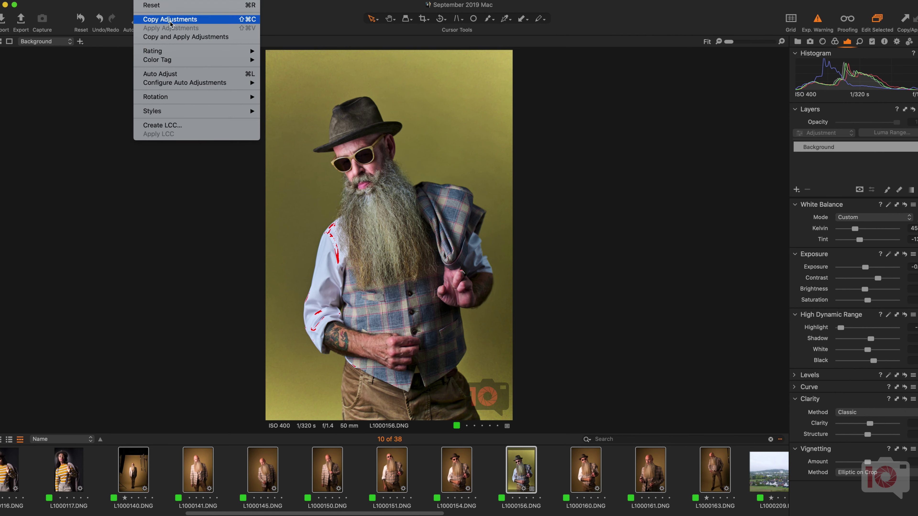
click(172, 36)
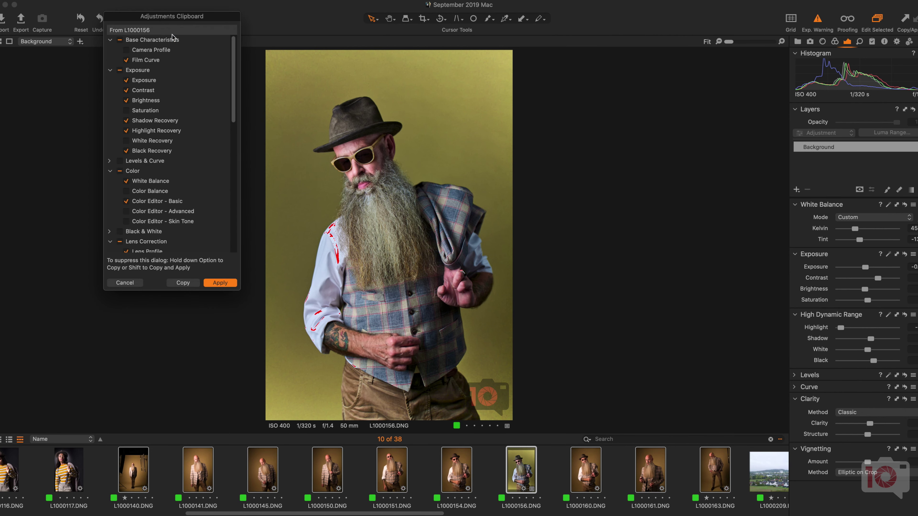
key(Return)
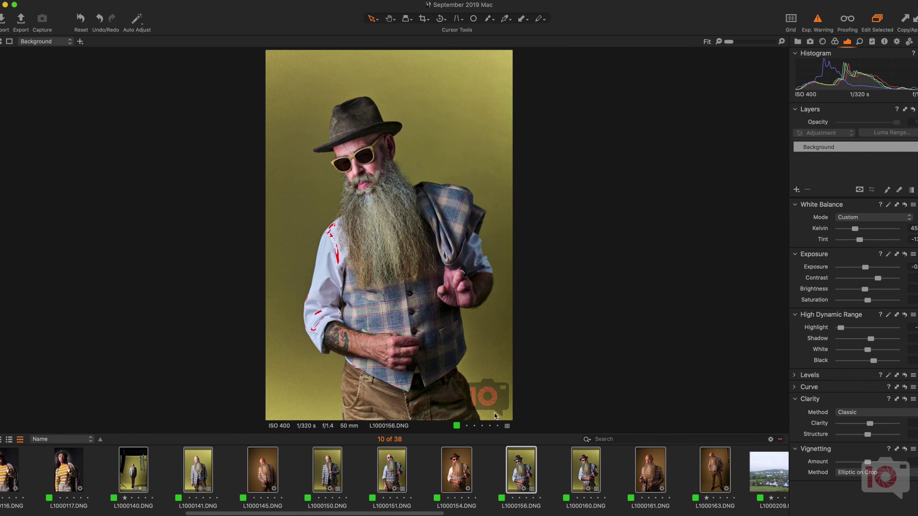
click(489, 466)
Review the copied edits back to L1000140 and lower its exposure to clear the clipped face highlights
click(451, 464)
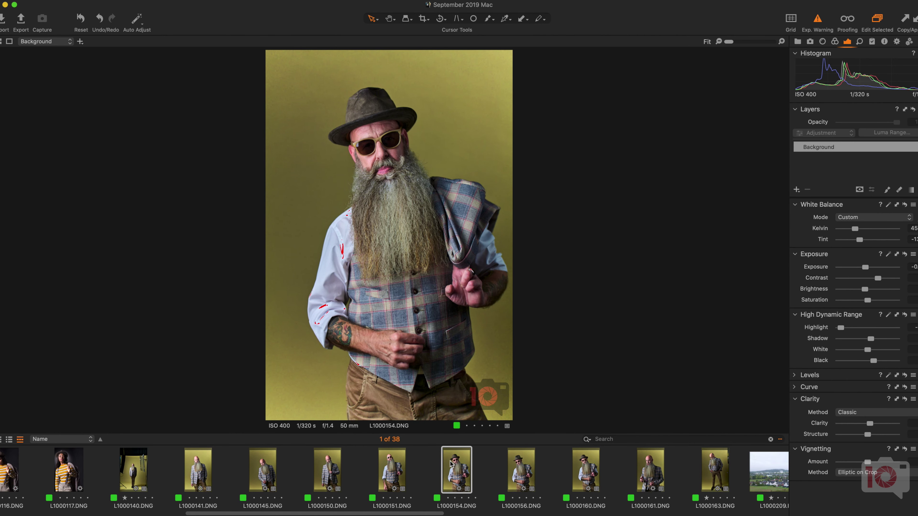
key(Left)
key(Left)
key(Left)
key(Left)
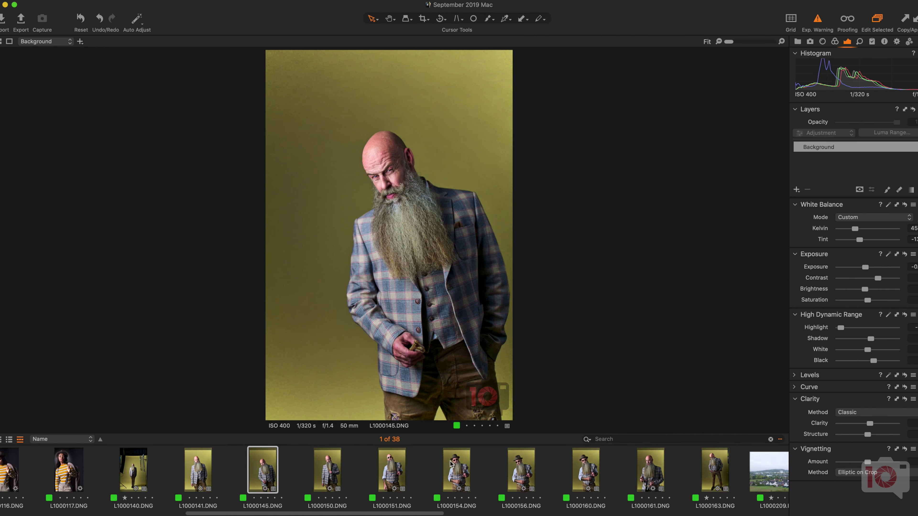
key(Left)
key(Left)
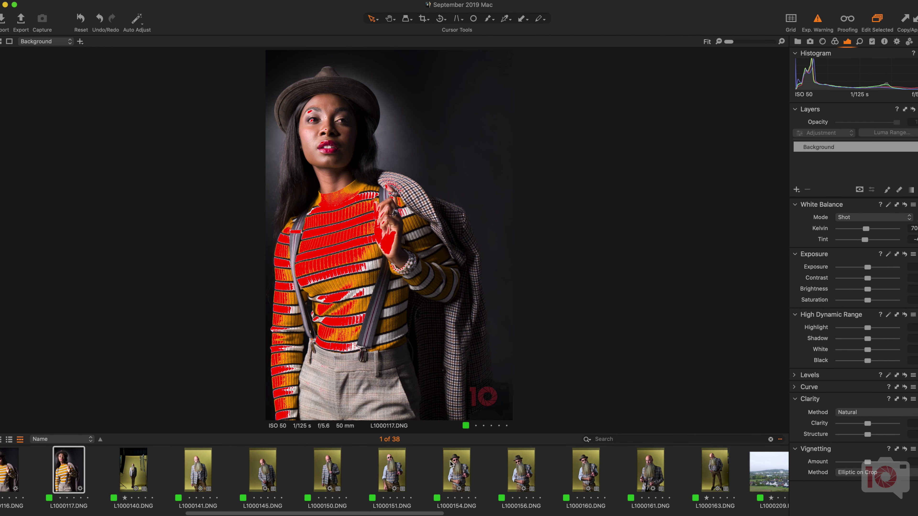
key(Right)
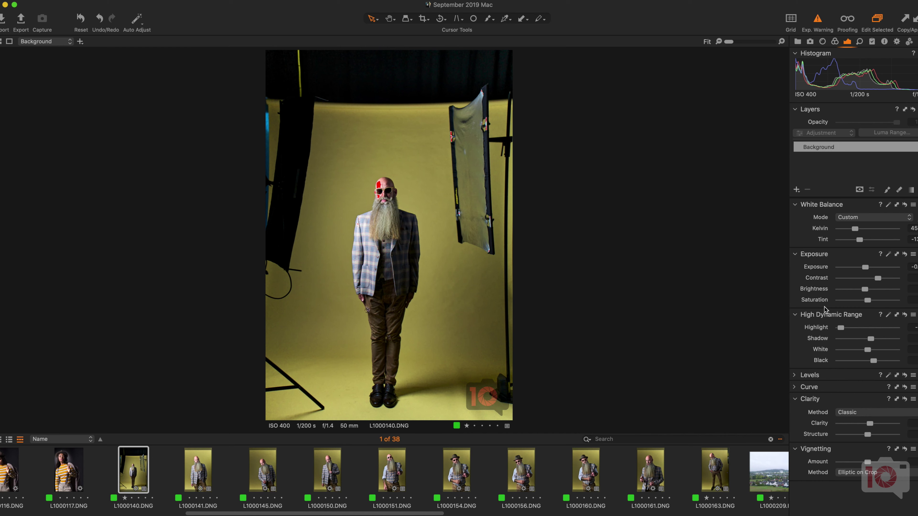
drag(863, 268, 859, 269)
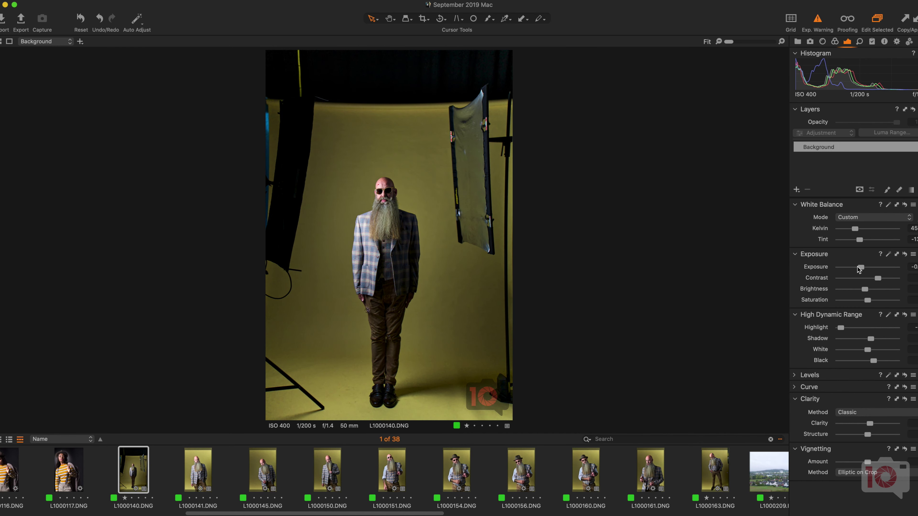
Ease the contrast on L1000141 slightly to reduce head clipping, then continue to L1000151
key(Right)
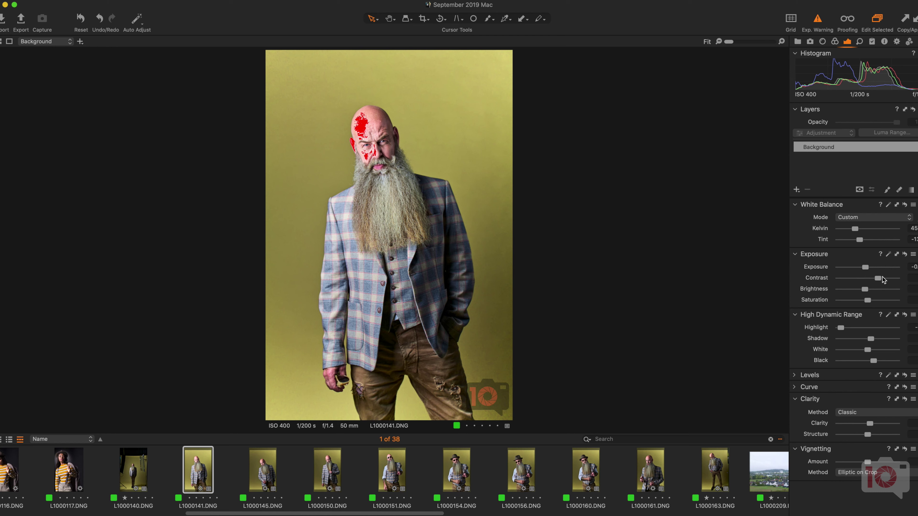
drag(878, 278, 874, 278)
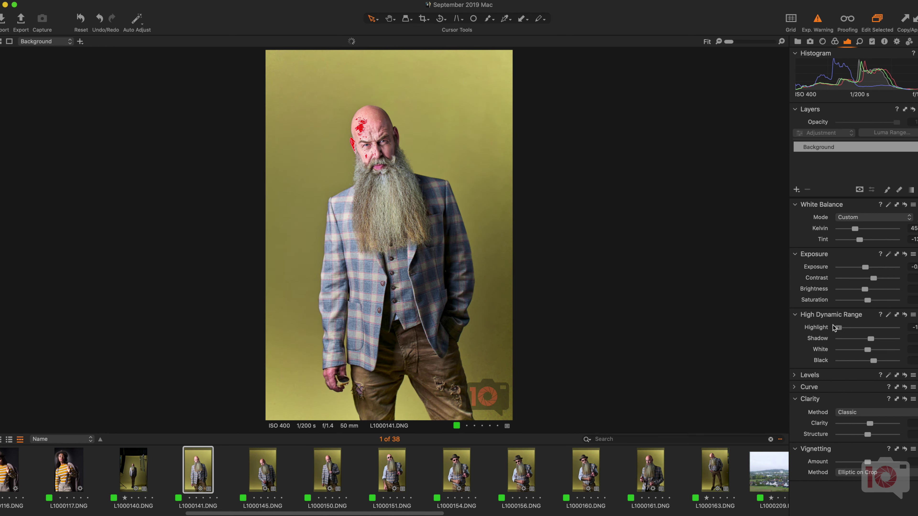
key(Right)
key(Right)
key(Right)
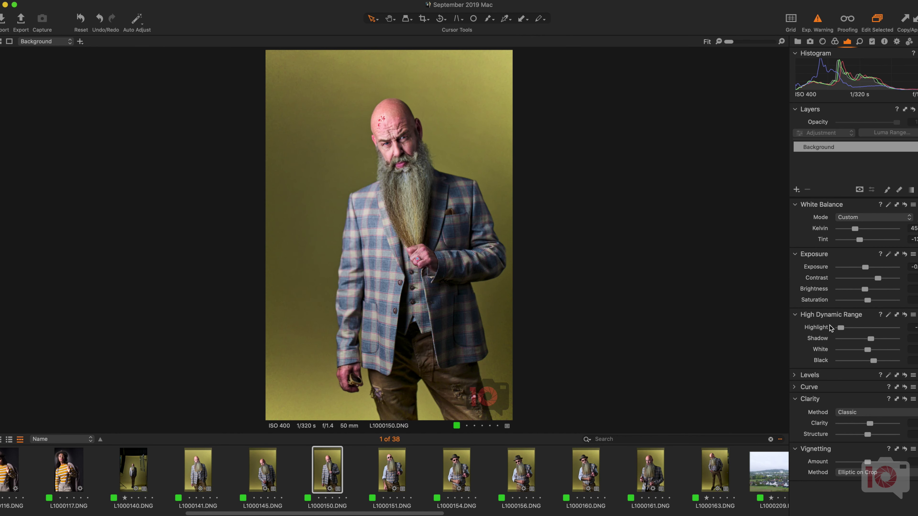
key(Right)
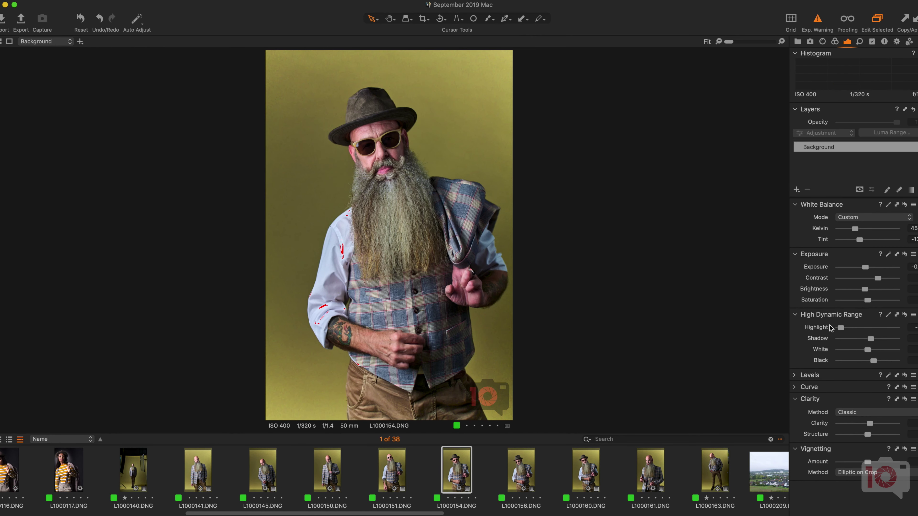
Reset the portrait's adjustments to compare with the original, then restore them with Cmd+Z
click(261, 1)
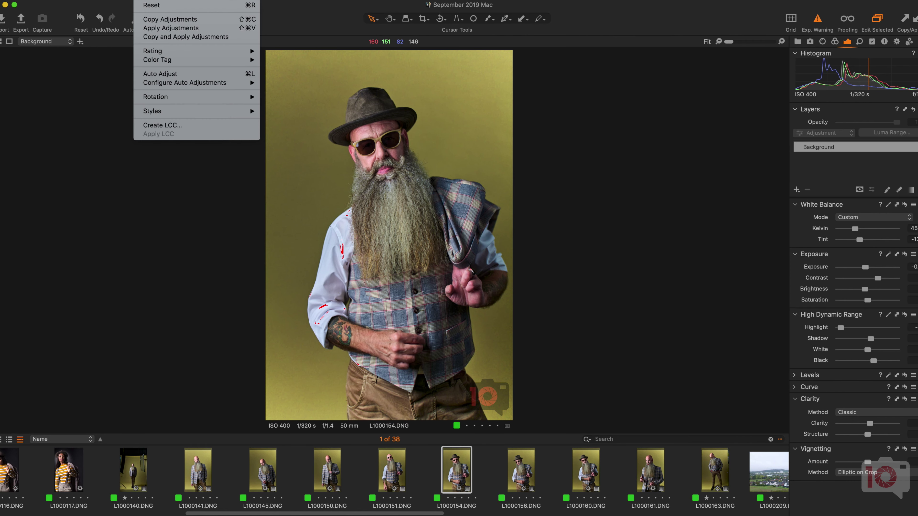
click(168, 8)
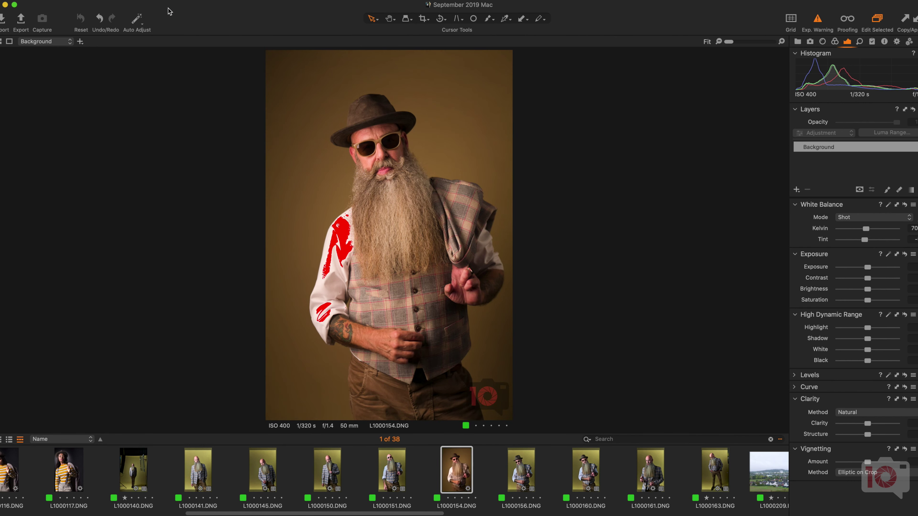
key(super+z)
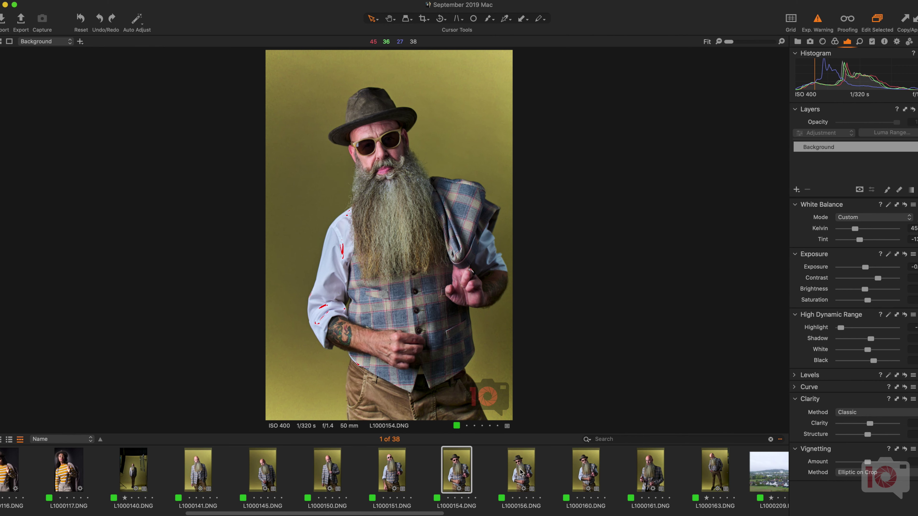
Browse forward through the remaining portraits, ending on L1000161 with the man holding his glasses
key(Right)
key(Right)
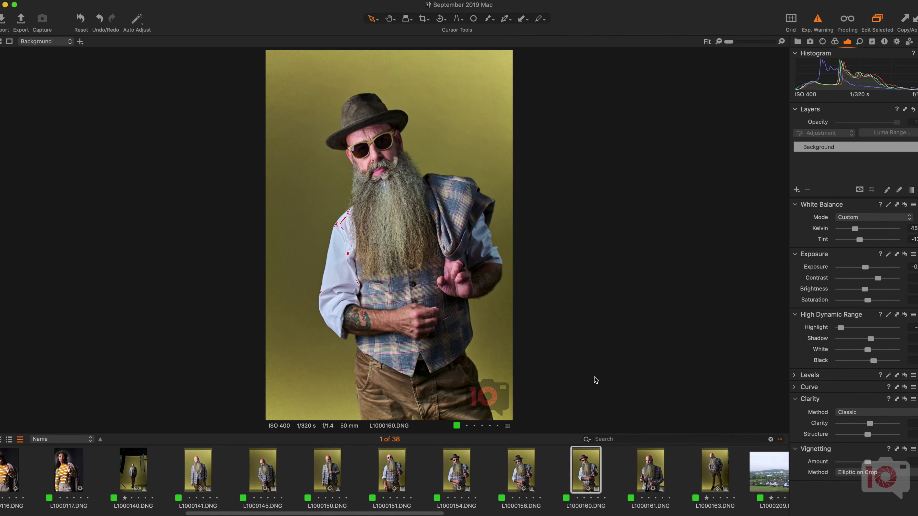
key(Right)
key(Right)
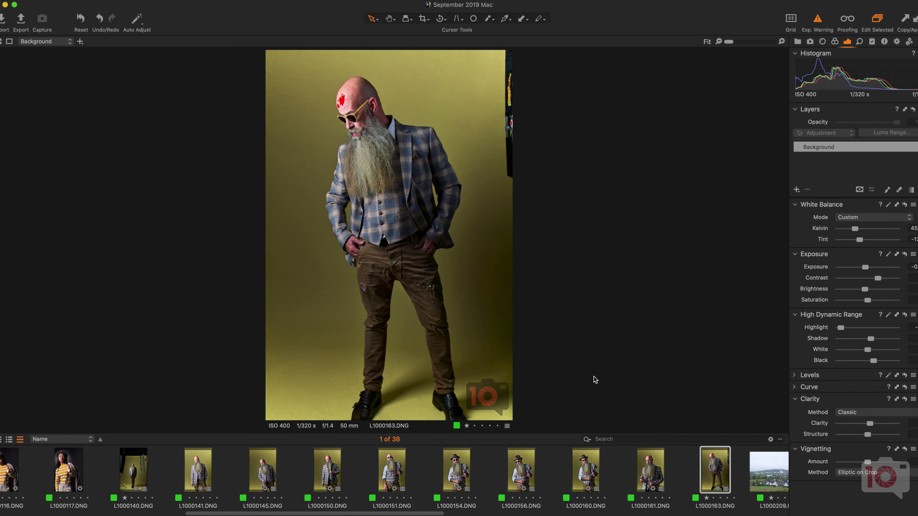
key(Right)
key(Left)
key(Left)
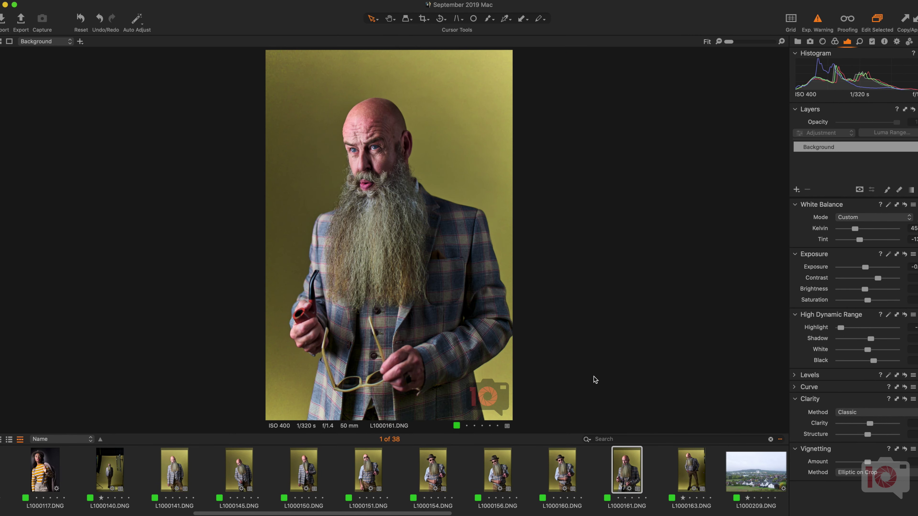